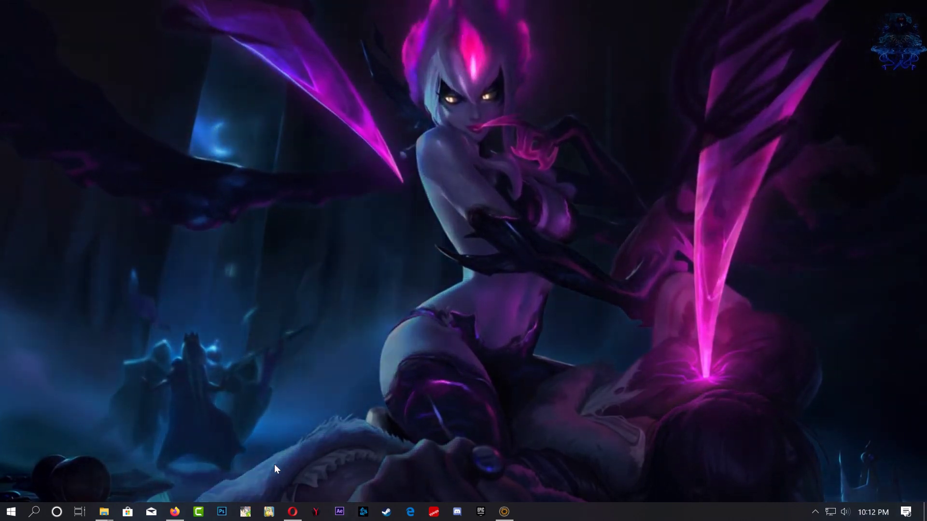
Open the New folder window and extract ArtemisPS3.r5.zip into the same folder.
mouse_move(102, 513)
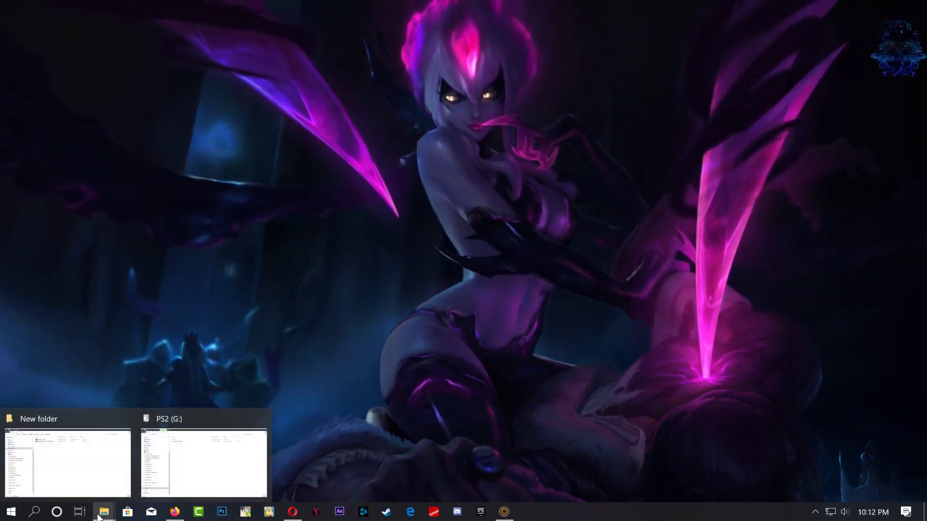
click(101, 473)
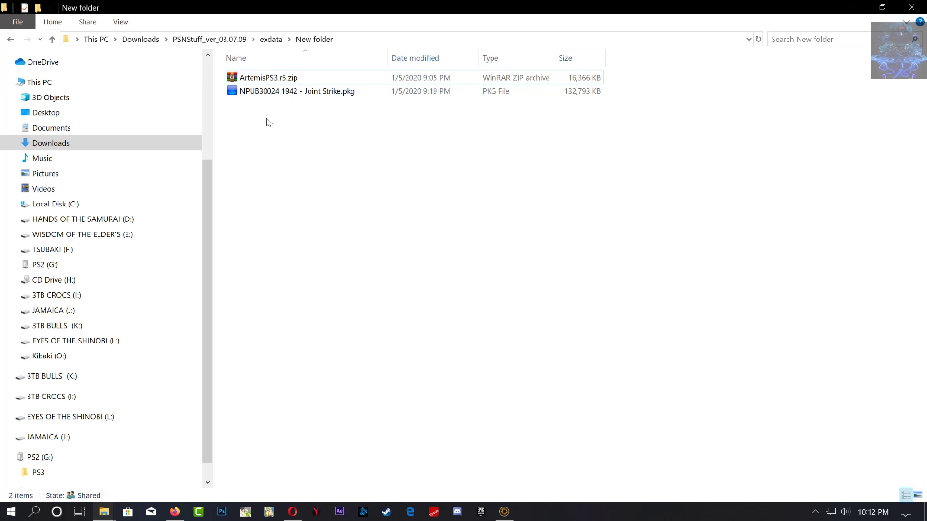
click(260, 82)
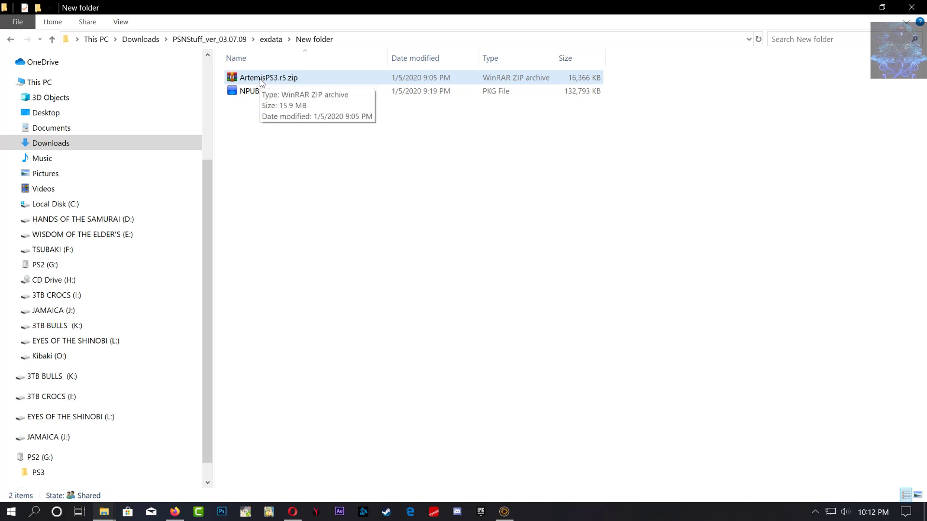
click(372, 159)
click(262, 83)
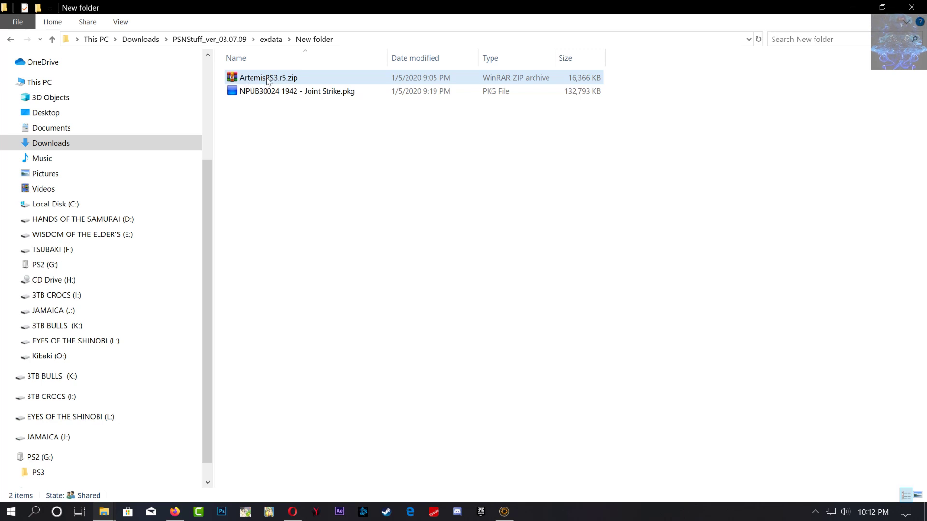
right_click(267, 81)
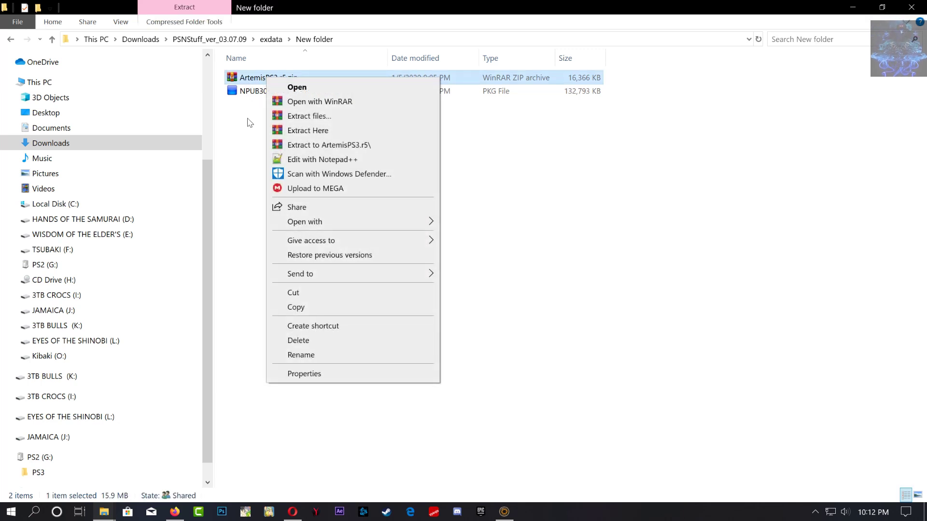
click(308, 131)
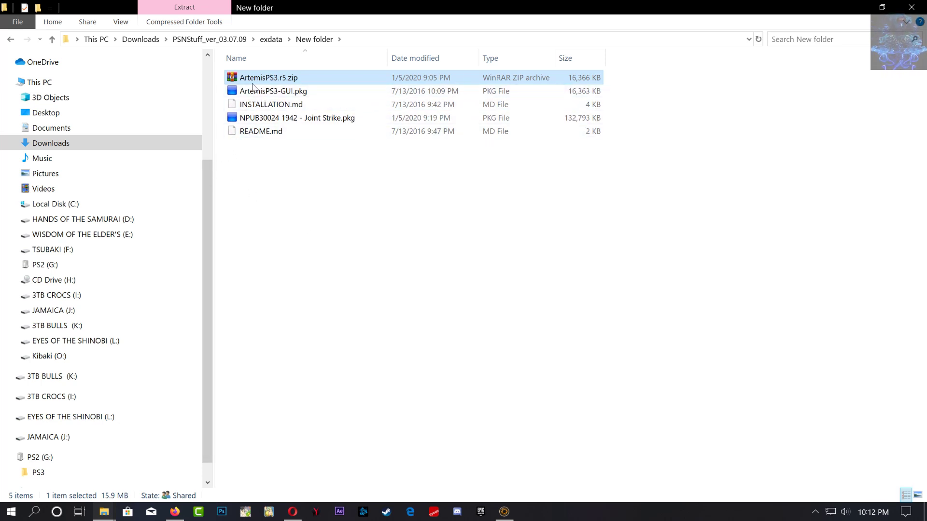
Delete the extracted INSTALLATION.md and README.md files, moving them to the Recycle Bin.
click(256, 104)
ctrl+click(254, 131)
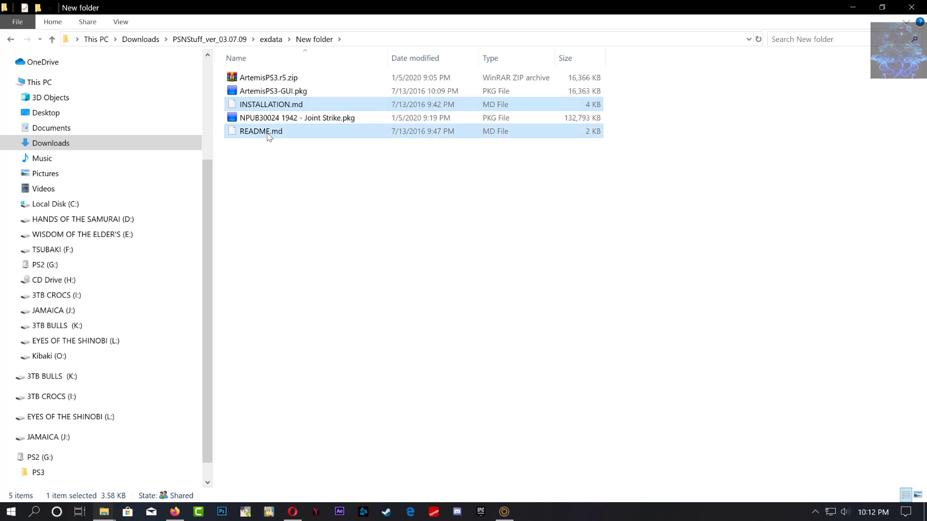
right_click(255, 131)
click(298, 352)
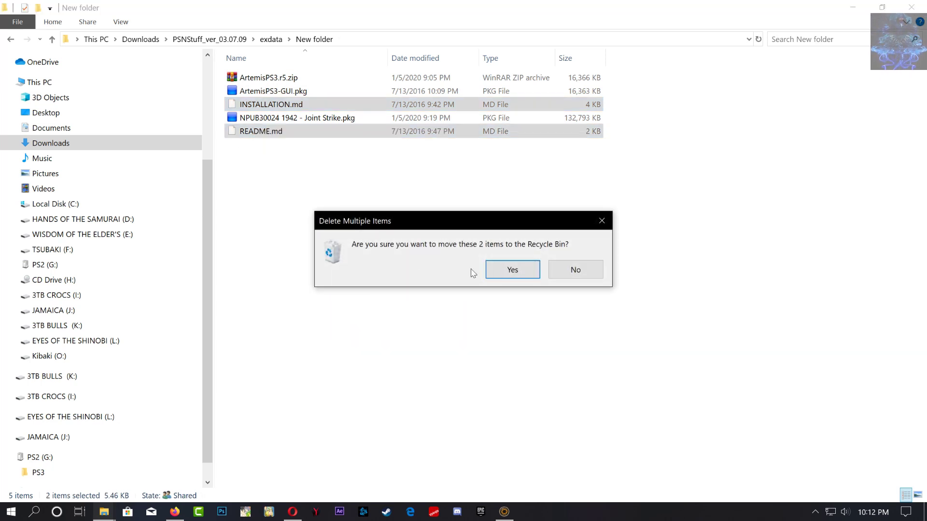
click(501, 270)
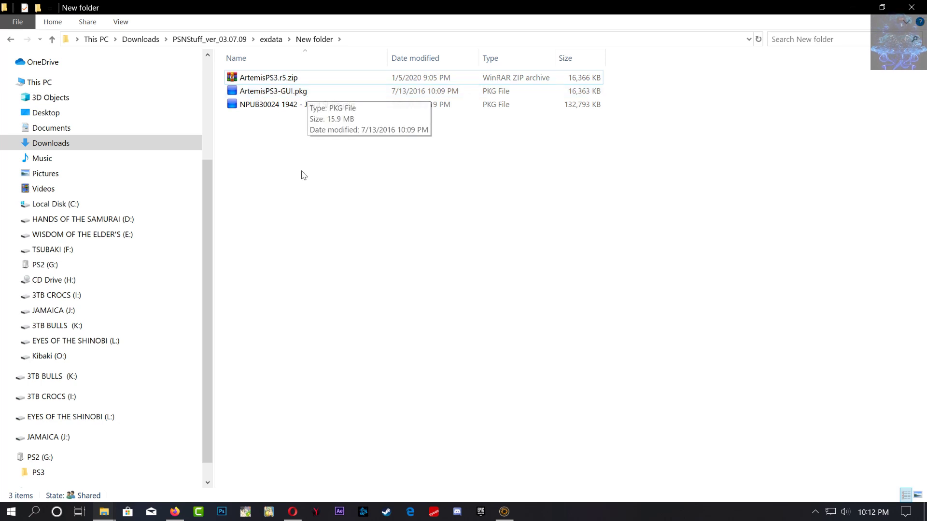
Copy ArtemisPS3-GUI.pkg and NPUB30024 1942 - Joint Strike.pkg, and bring up the PS2 (G:) drive window.
drag(265, 131, 276, 94)
right_click(278, 95)
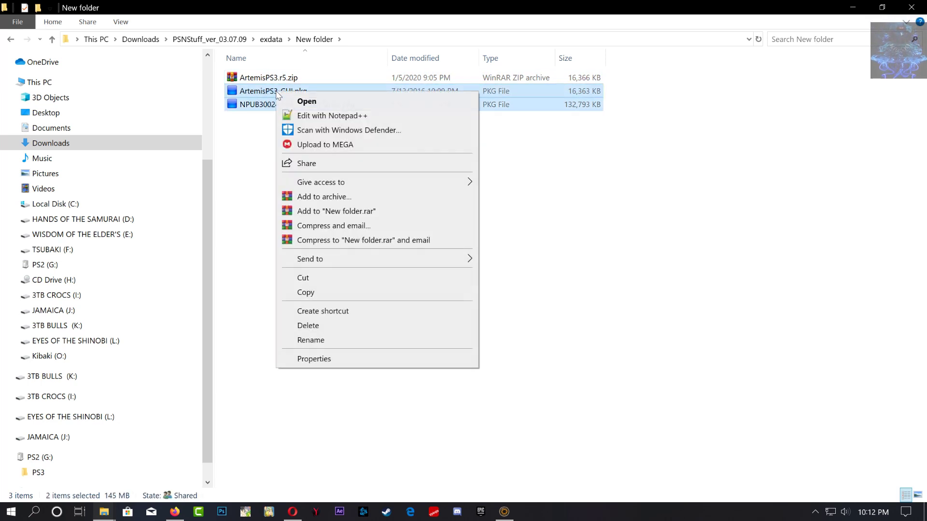
click(306, 293)
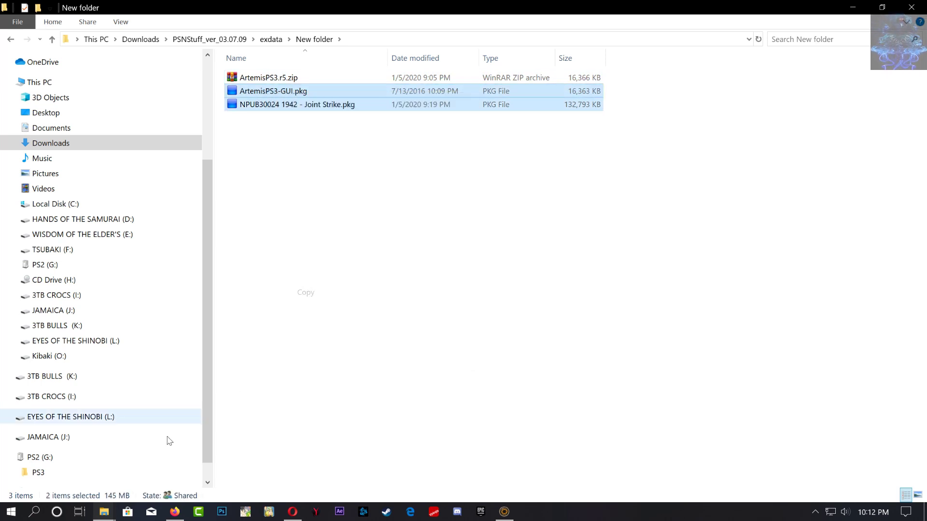
mouse_move(104, 511)
click(231, 461)
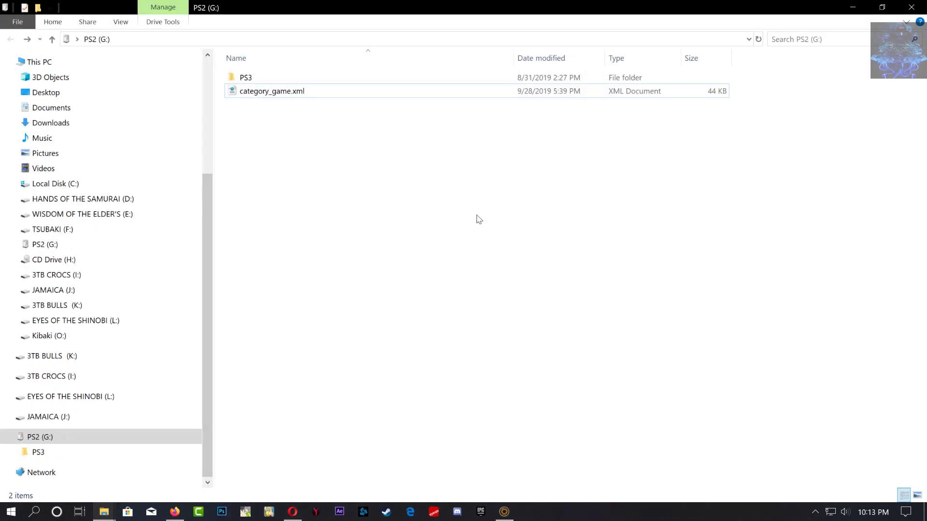
Check the file system of the PS2 (G:) USB drive in its properties and close them.
drag(490, 213, 473, 285)
right_click(472, 284)
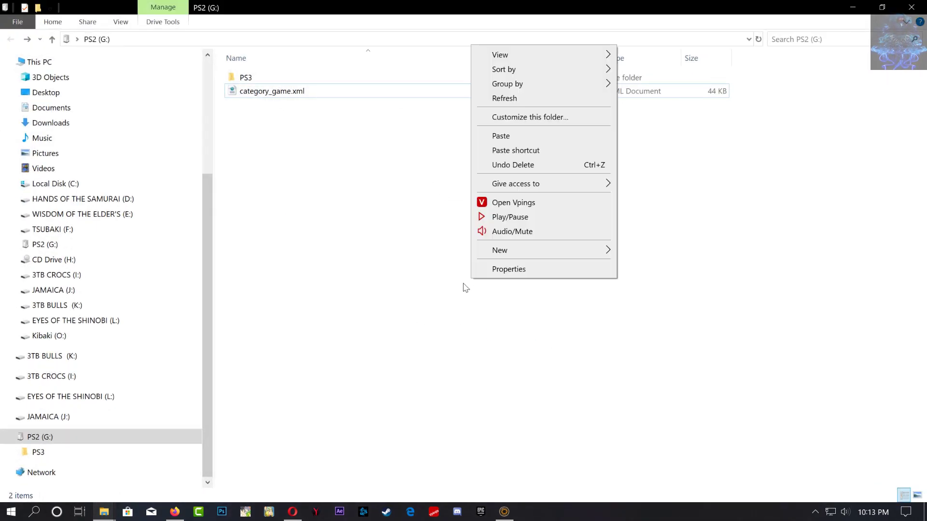
click(502, 268)
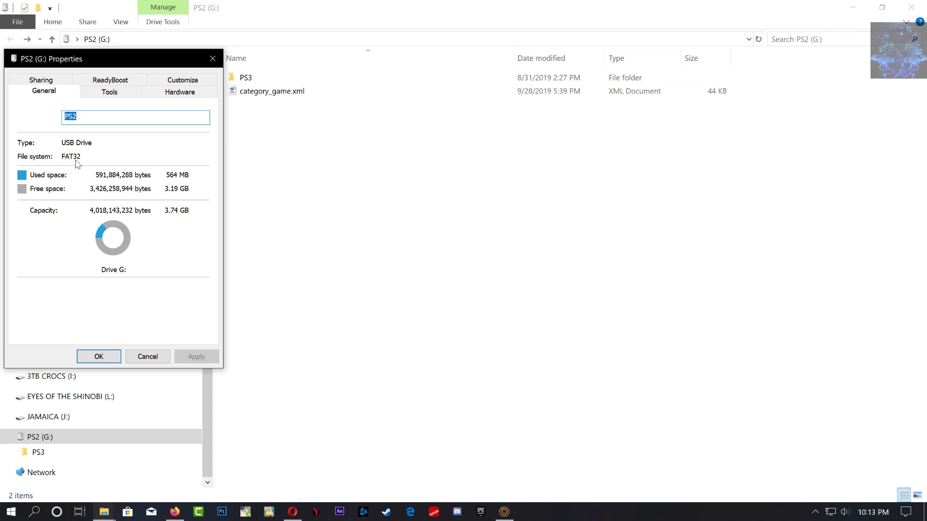
click(213, 58)
Paste the two copied packages into the root of the PS2 (G:) drive and start safely removing the drive.
right_click(410, 252)
click(430, 345)
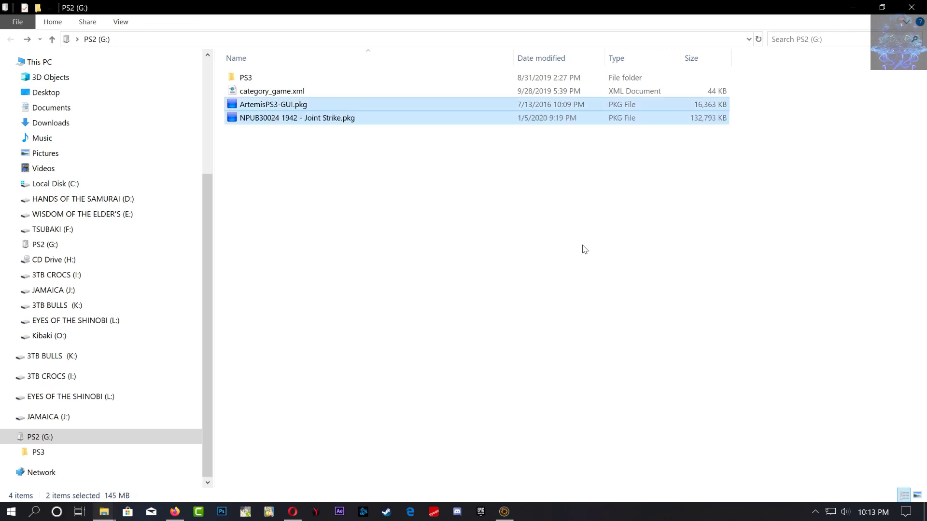
click(355, 297)
right_click(457, 276)
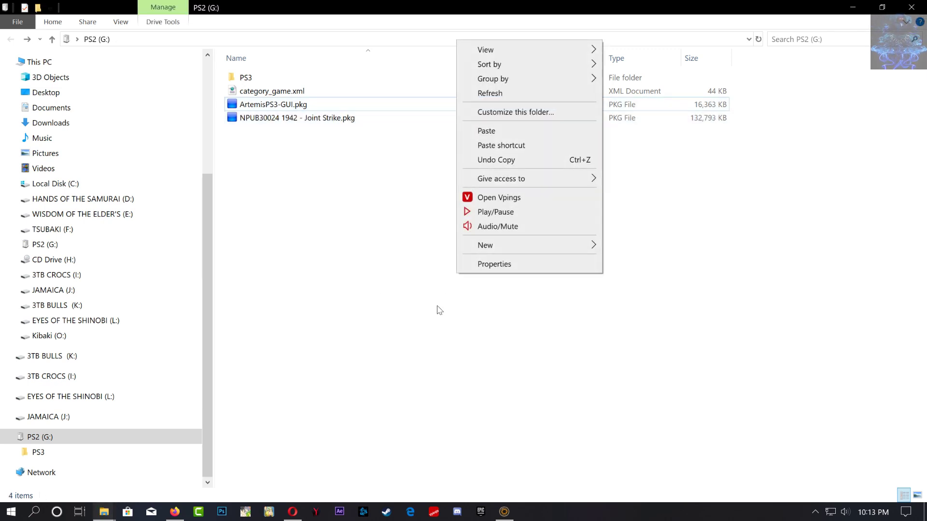
click(493, 94)
click(814, 512)
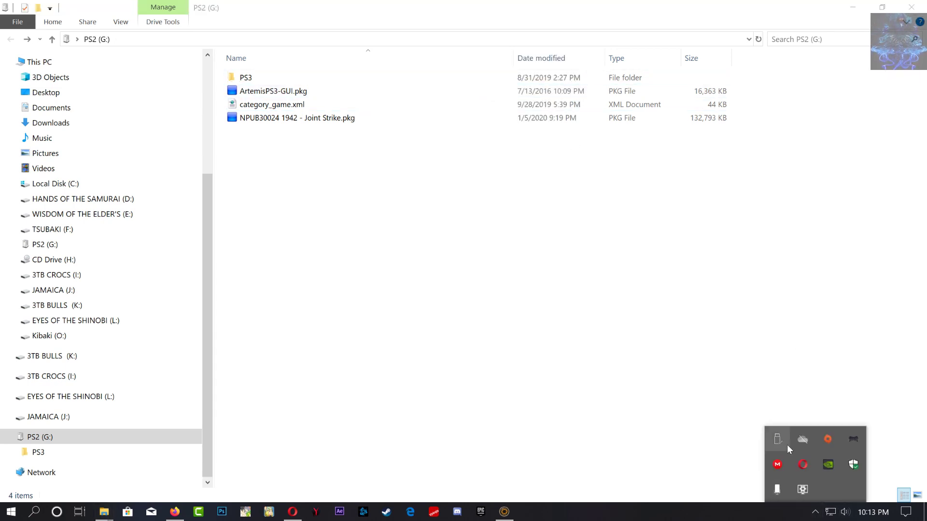
click(778, 439)
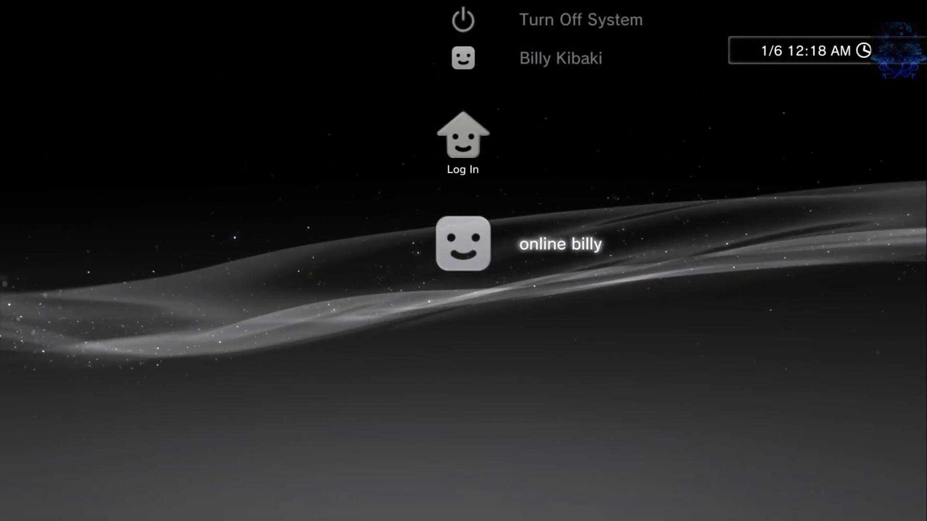
Switch to the PlayStation 3, log in with the online profile, and run Enable HEN from the Game category.
key(Return)
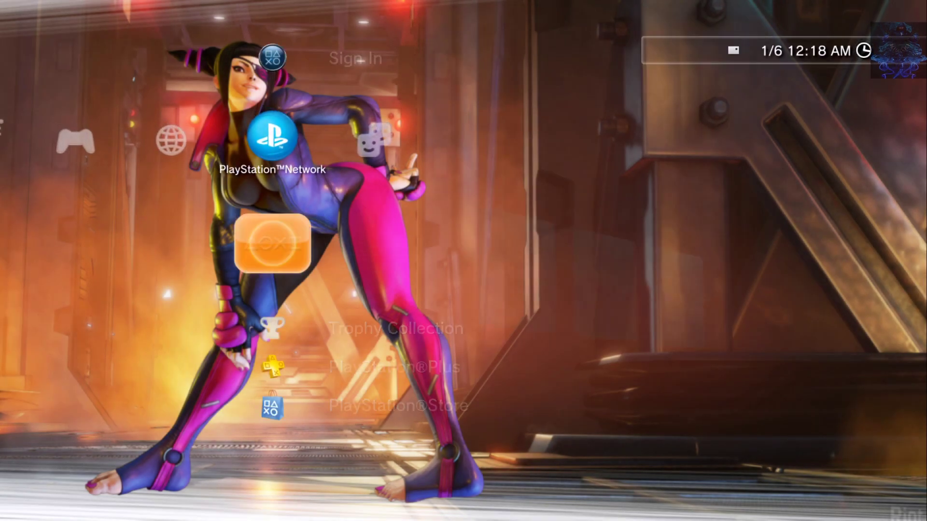
key(Left)
key(Left)
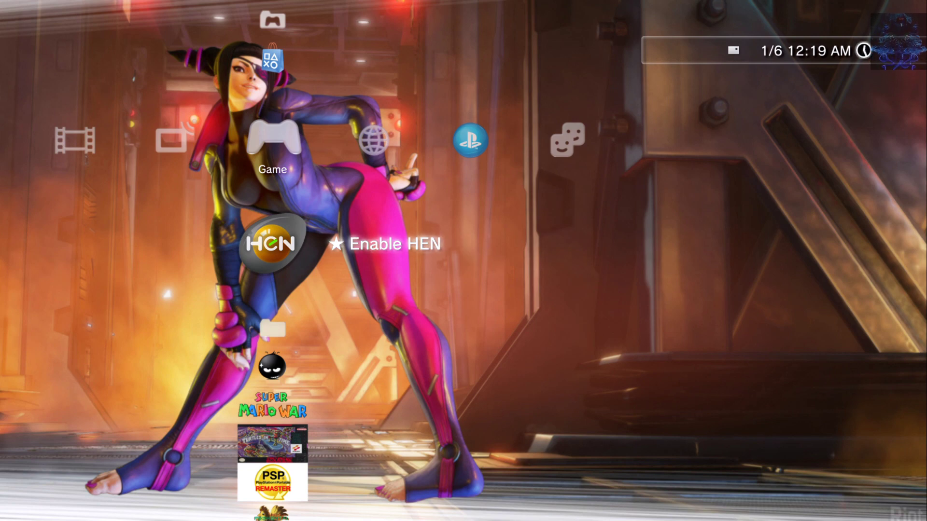
key(Return)
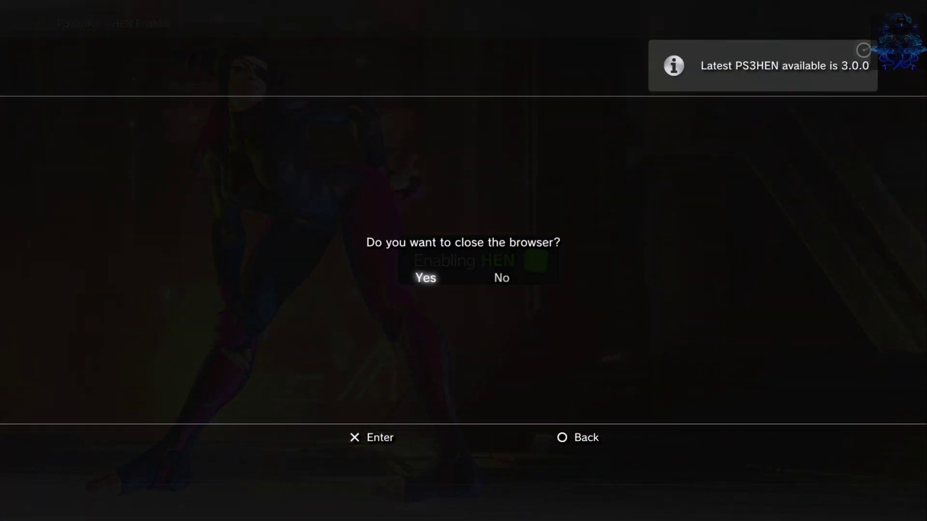
key(Return)
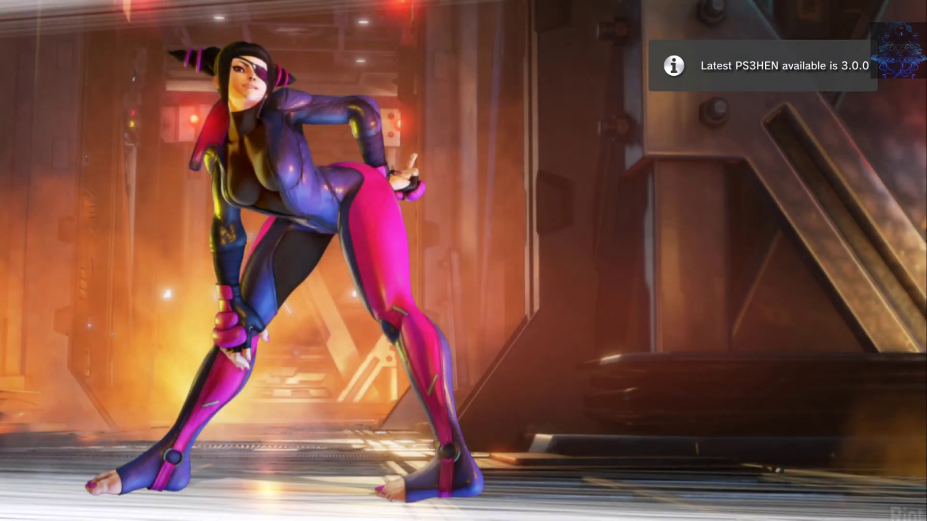
Open the Standard install location in Package Manager to list the packages in the USB drive's root.
key(Down)
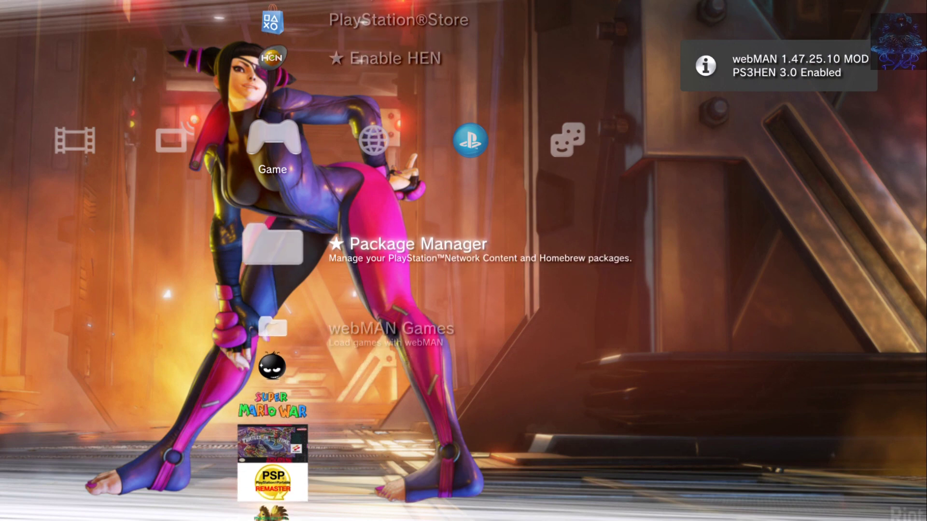
key(Return)
key(Down)
key(Return)
key(Down)
key(Down)
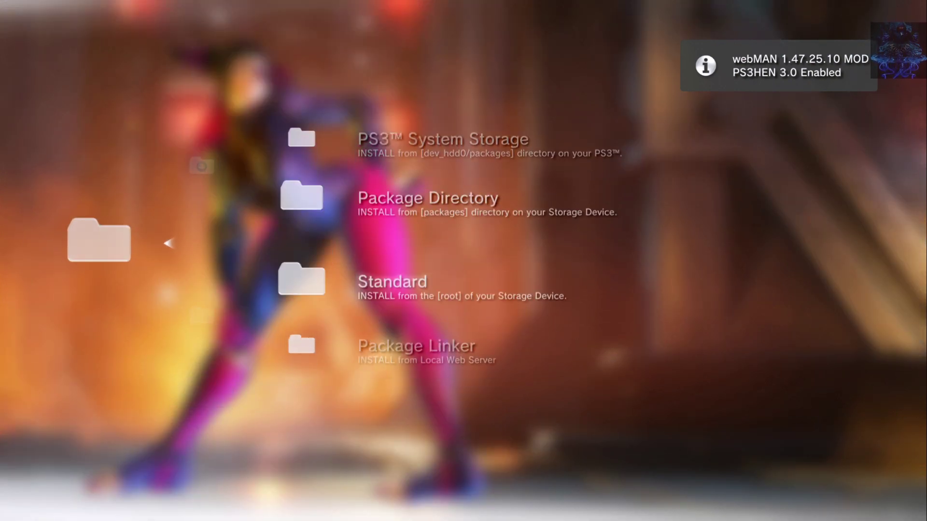
key(Return)
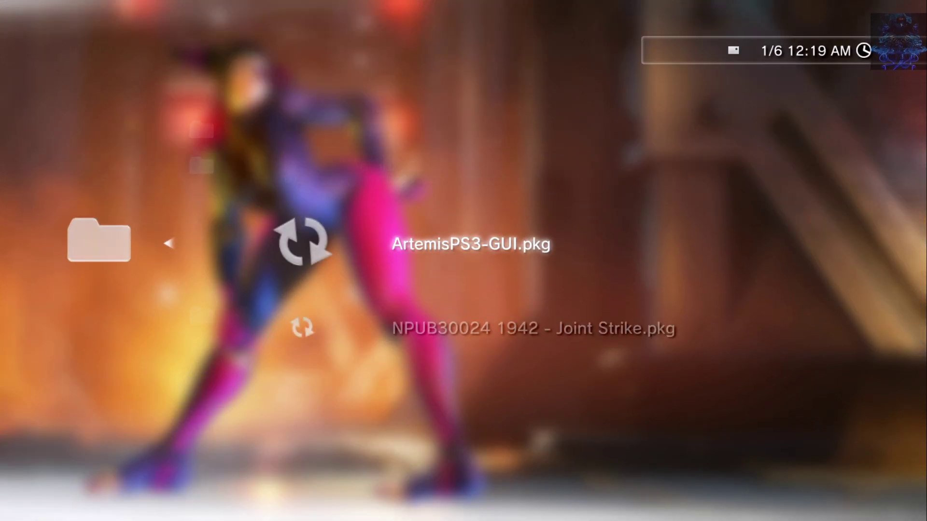
Install ArtemisPS3-GUI.pkg and NPUB30024 1942 - Joint Strike.pkg from the USB drive and return to the Game category.
key(Down)
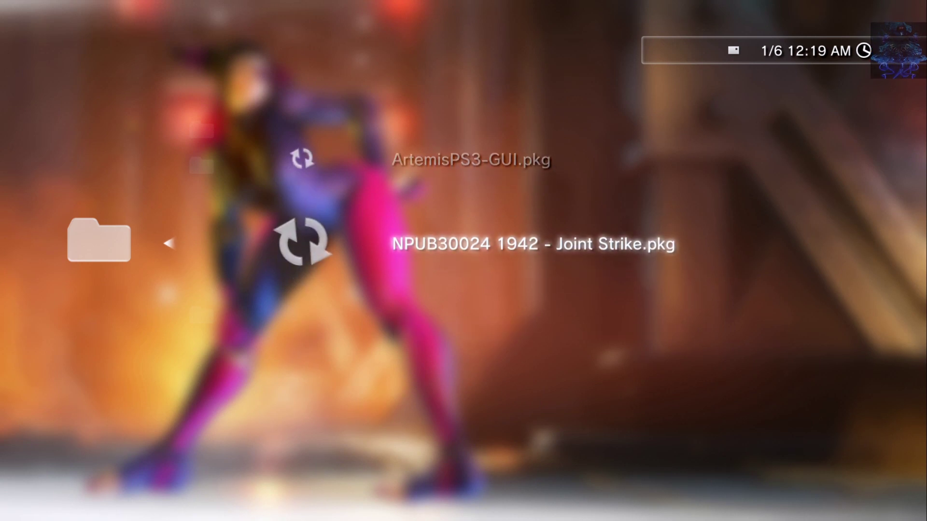
key(Up)
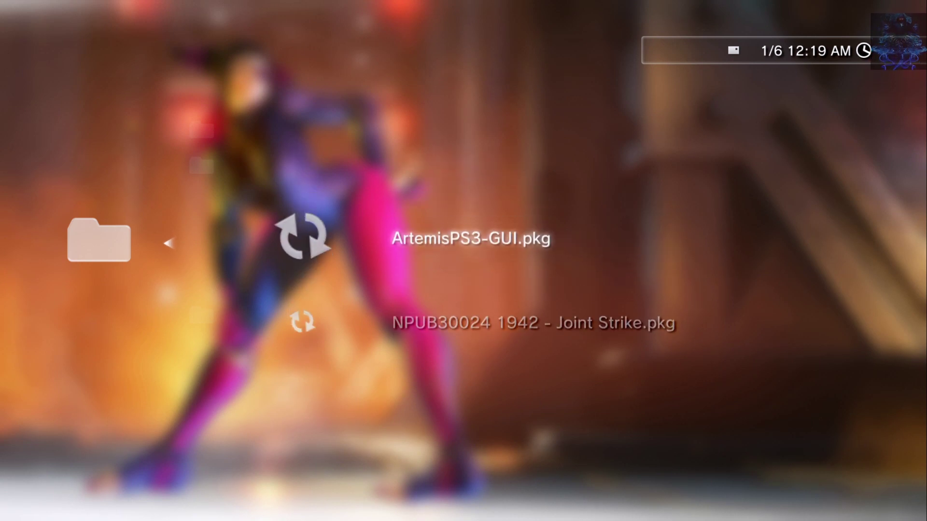
key(Return)
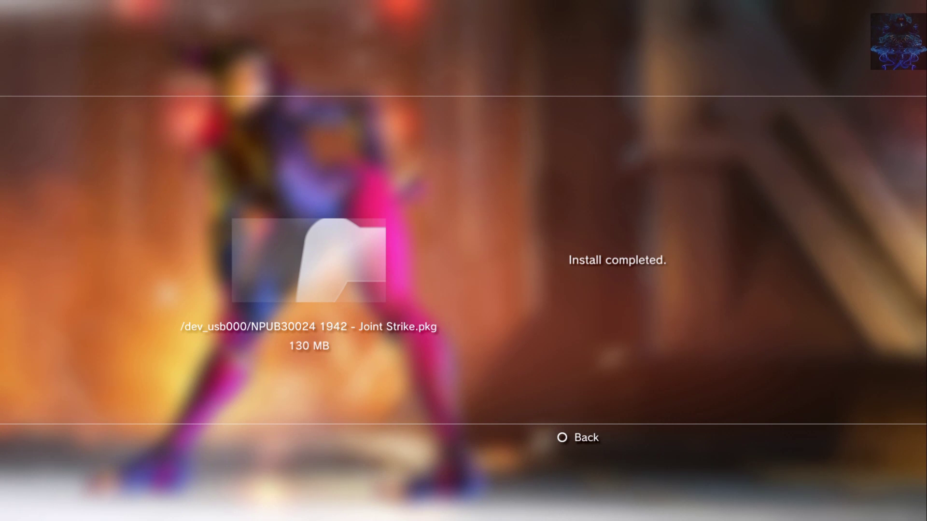
key(Escape)
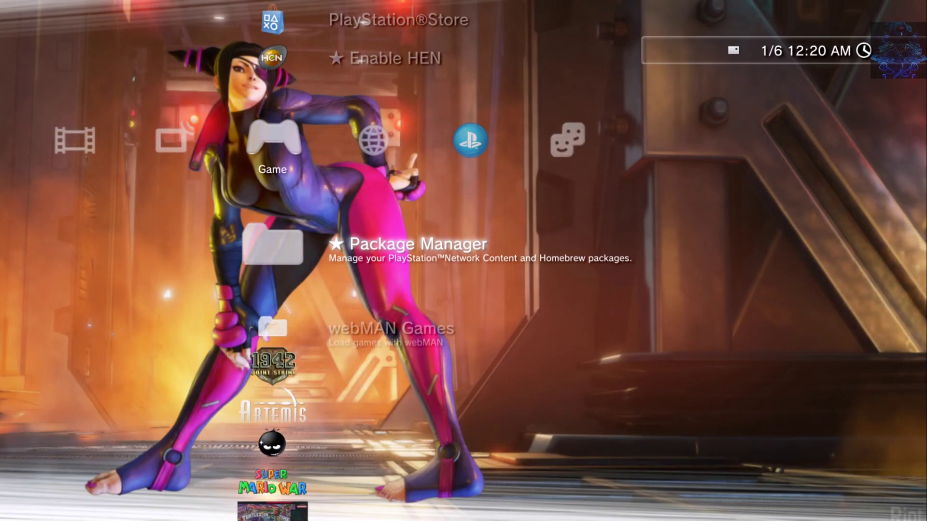
View the installed Artemis PS3 (r5) and 1942: Joint Strike entries in the Game category.
key(Down)
key(Down)
key(Down)
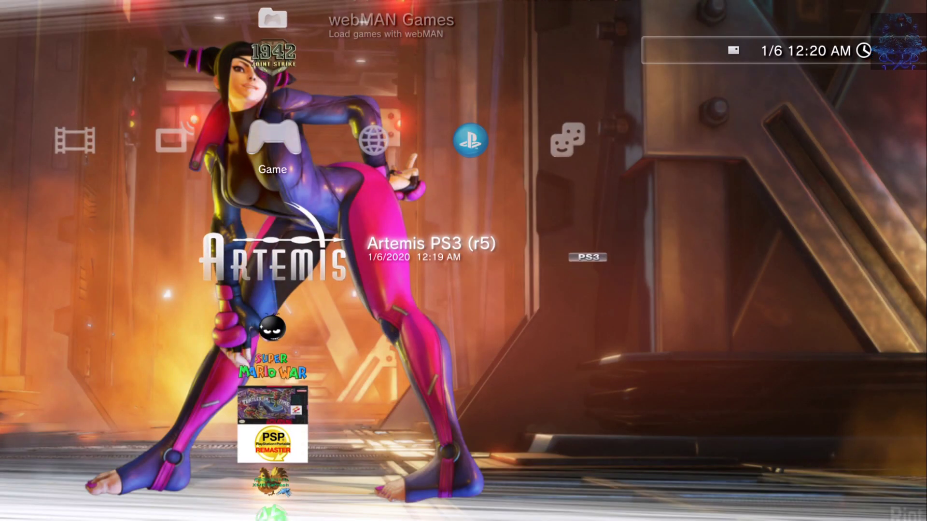
key(Up)
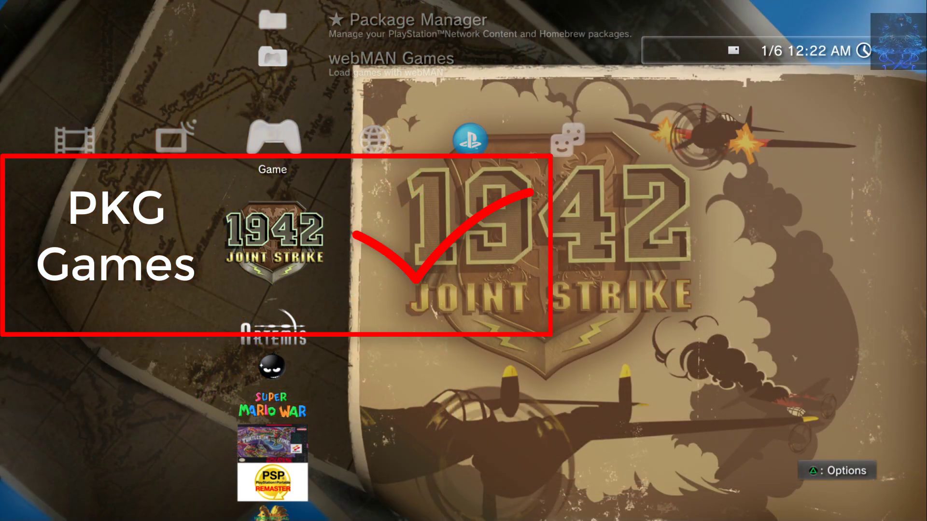
Look through the PlayStation 3 folder games in webMAN Games and return to the list of formats.
key(Up)
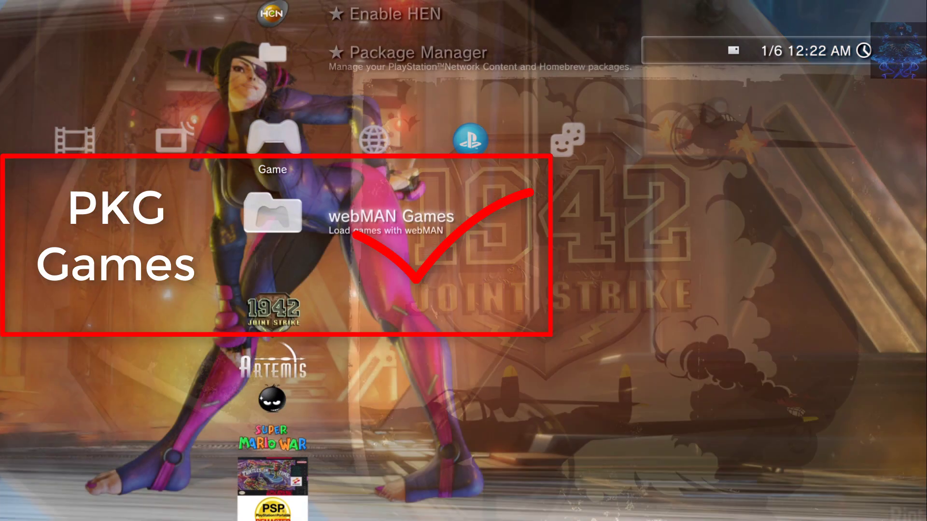
key(Return)
key(Down)
key(Up)
key(Return)
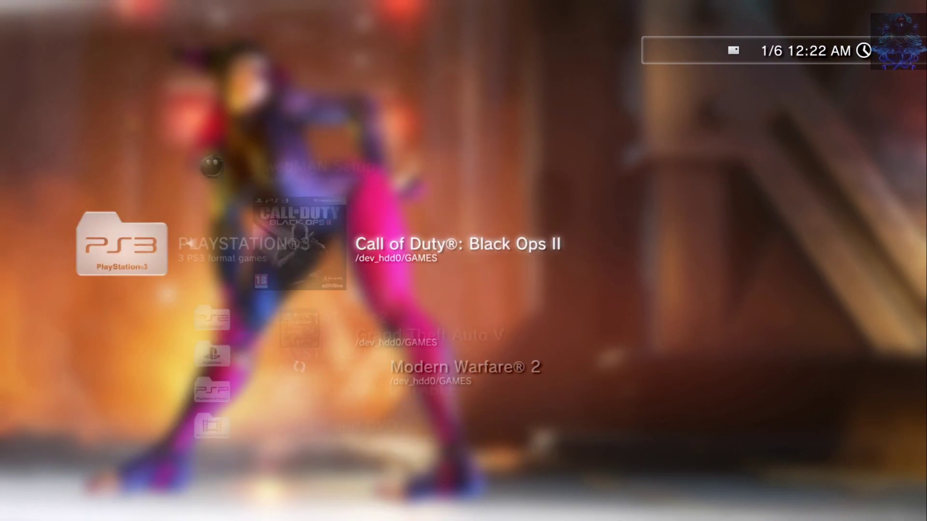
key(Down)
key(Up)
key(Up)
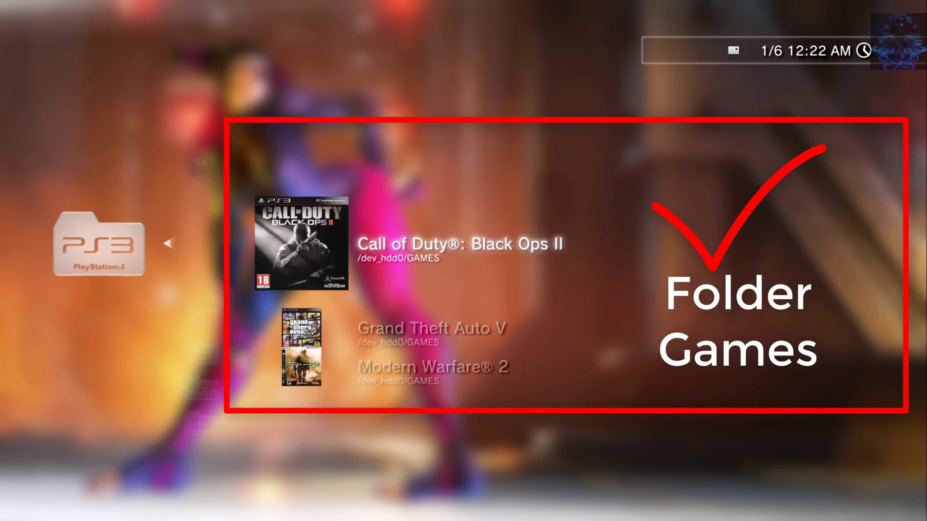
key(Escape)
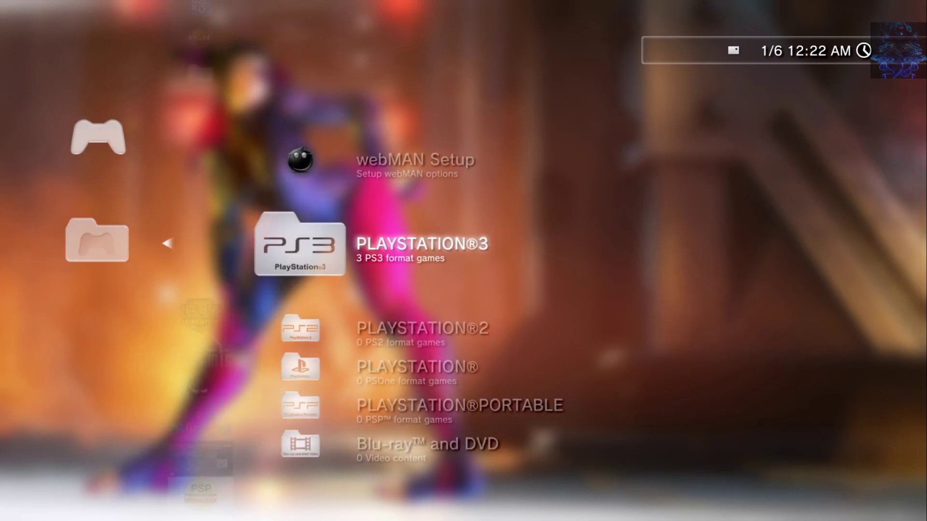
Leave webMAN Games and launch Artemis PS3 (r5) from the Game category.
key(Escape)
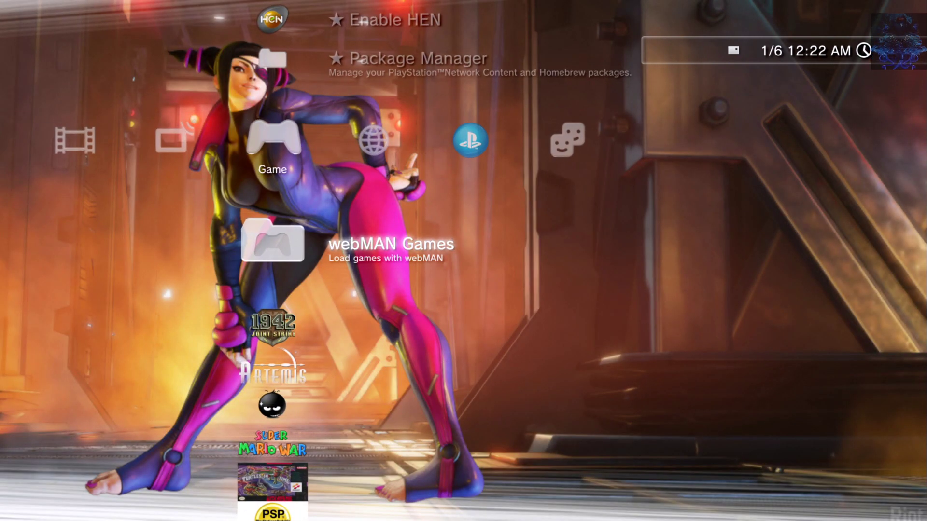
key(Down)
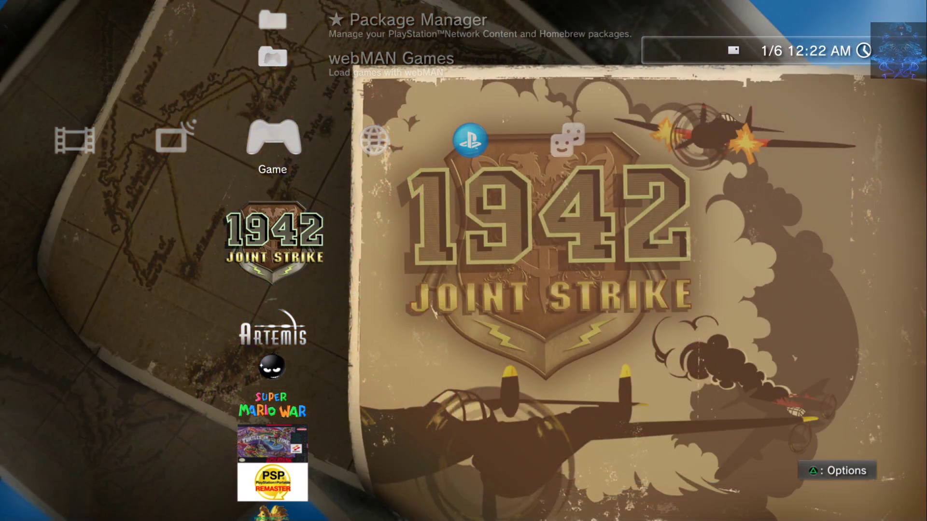
key(Down)
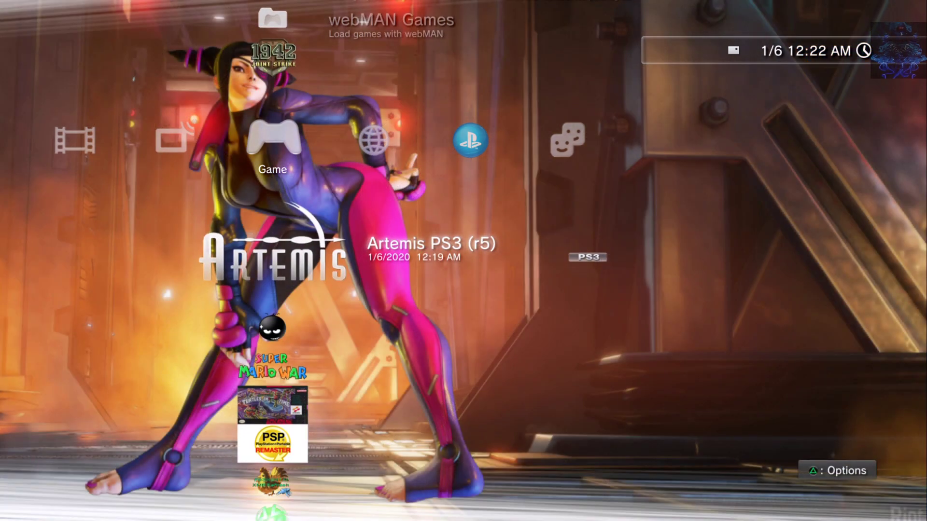
key(Return)
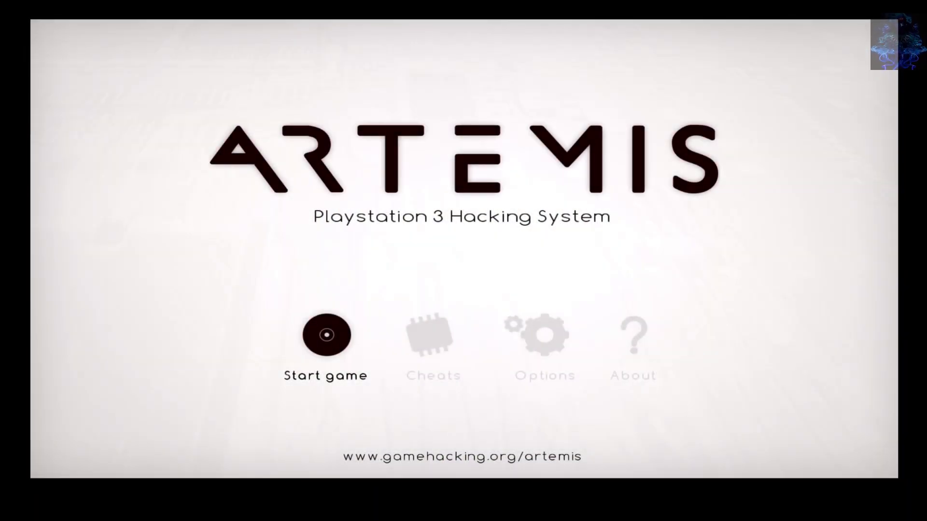
Turn off Music in the Artemis options.
key(Right)
key(Right)
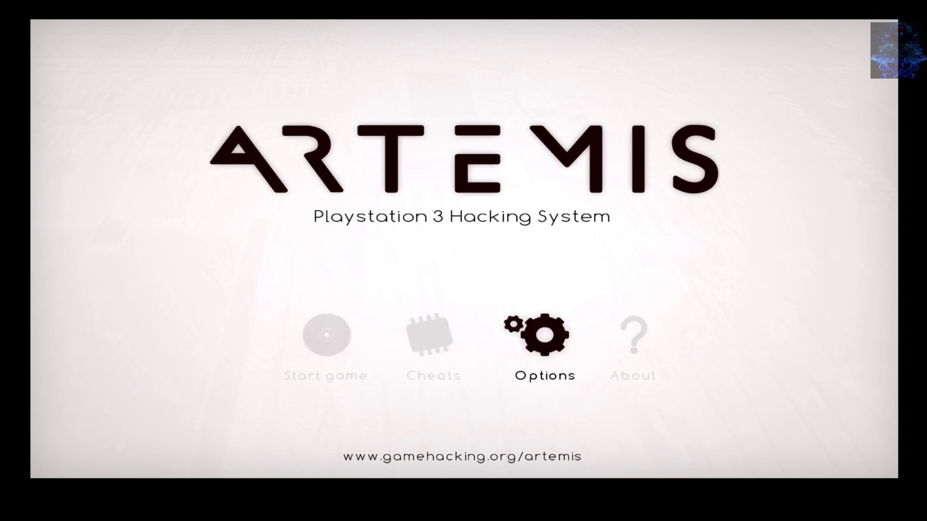
key(Return)
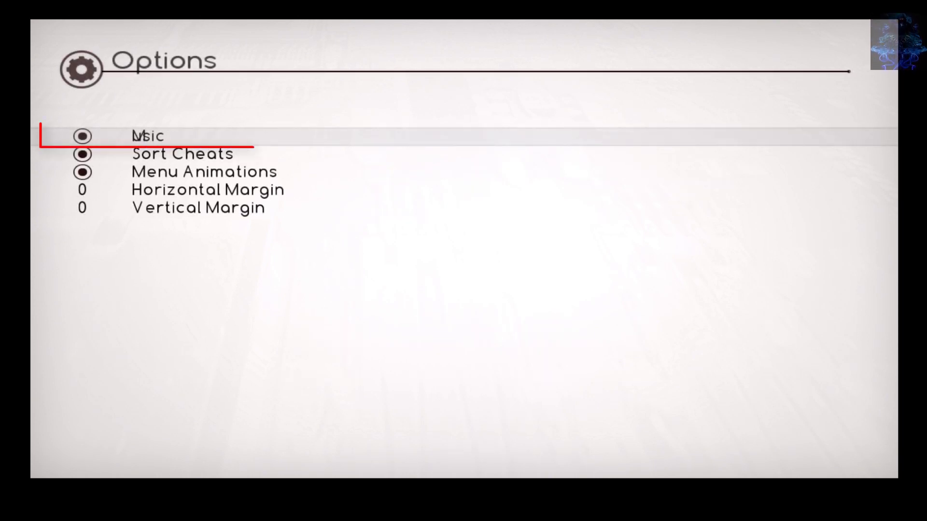
key(Return)
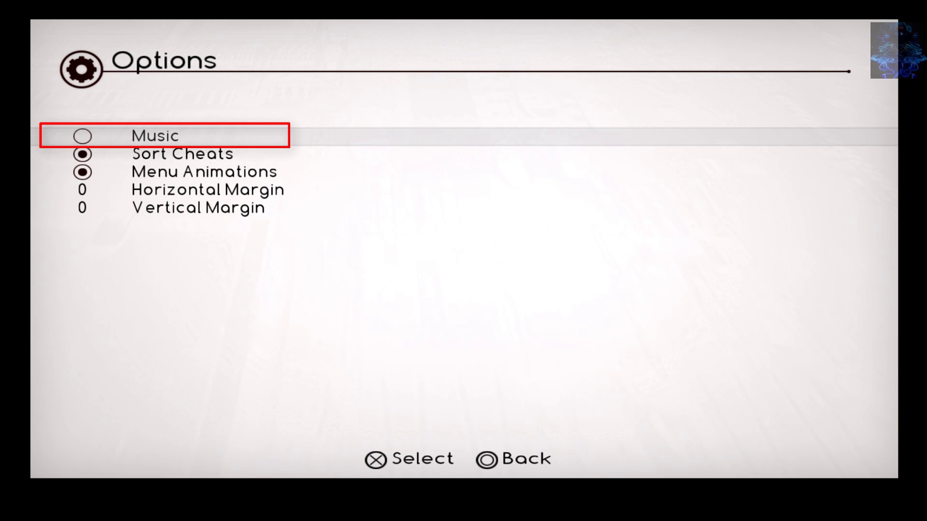
Set the Horizontal Margin to 40 in the Artemis options.
key(Down)
key(Down)
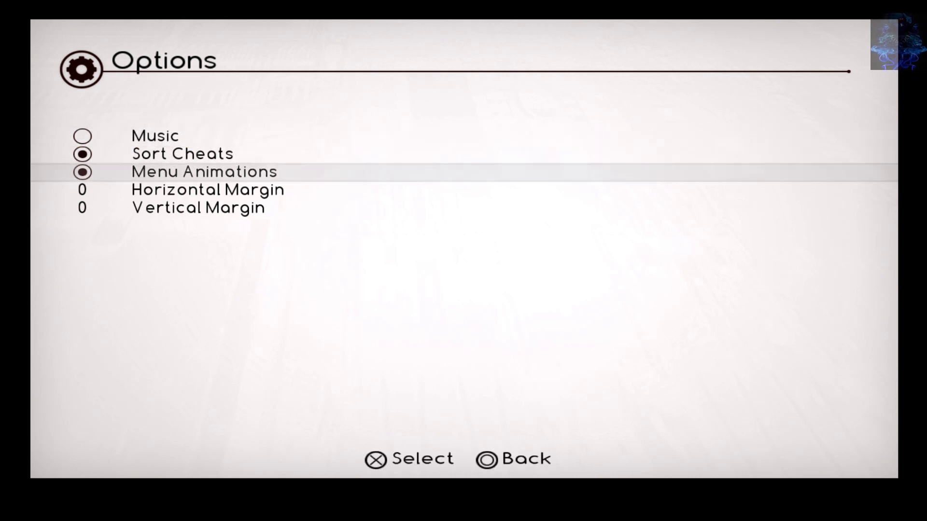
key(Down)
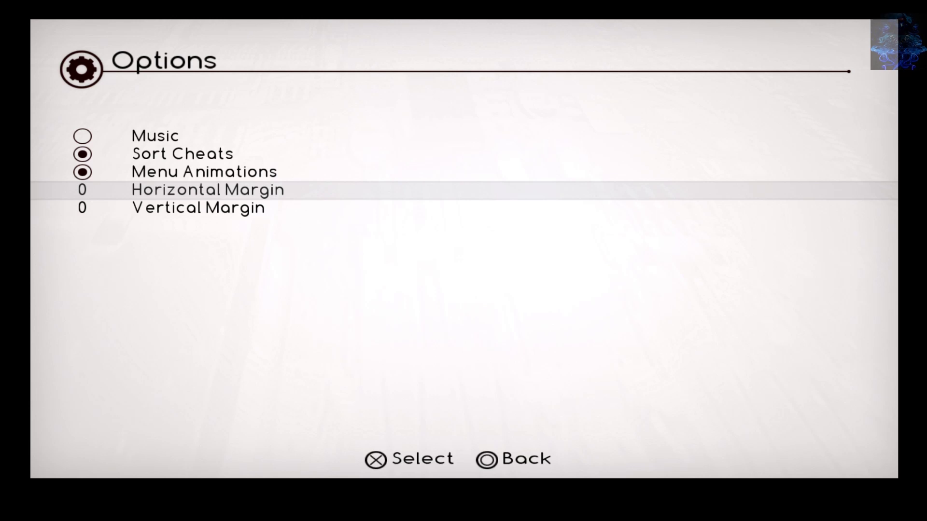
key(Right)
key(Right)
key(Right)
key(Right)
key(Right)
key(Right)
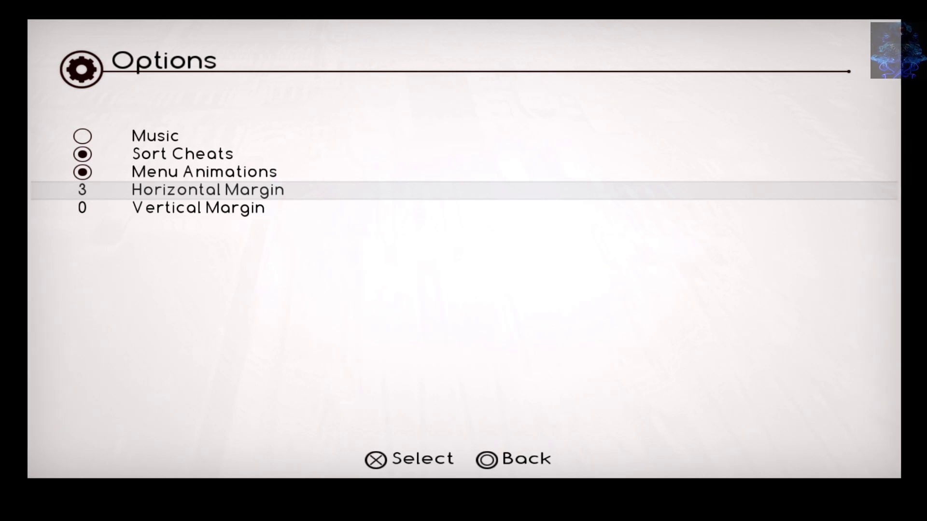
key(Right)
key(Right)
key(Right)
key(Right)
key(Right)
key(Right)
key(Right)
key(Right)
key(Right)
key(Right)
key(Right)
key(Right)
key(Right)
key(Right)
key(Right)
key(Right)
key(Right)
key(Right)
key(Right)
key(Right)
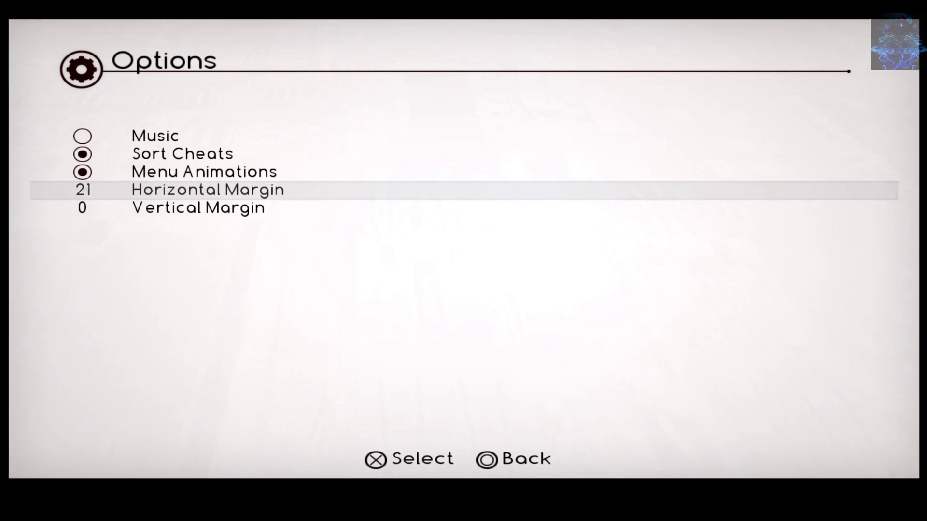
key(Right)
key(Right)
key(Right)
key(Right)
key(Right)
key(Right)
key(Right)
key(Right)
key(Right)
key(Right)
key(Right)
key(Right)
key(Right)
key(Right)
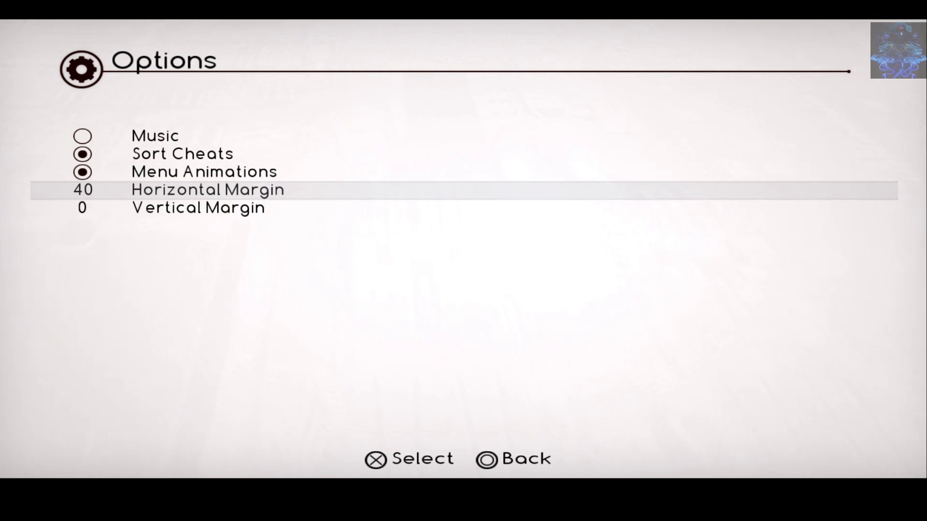
Set the Vertical Margin to 56 and return to the Artemis main menu.
key(Down)
key(Right)
key(Right)
key(Right)
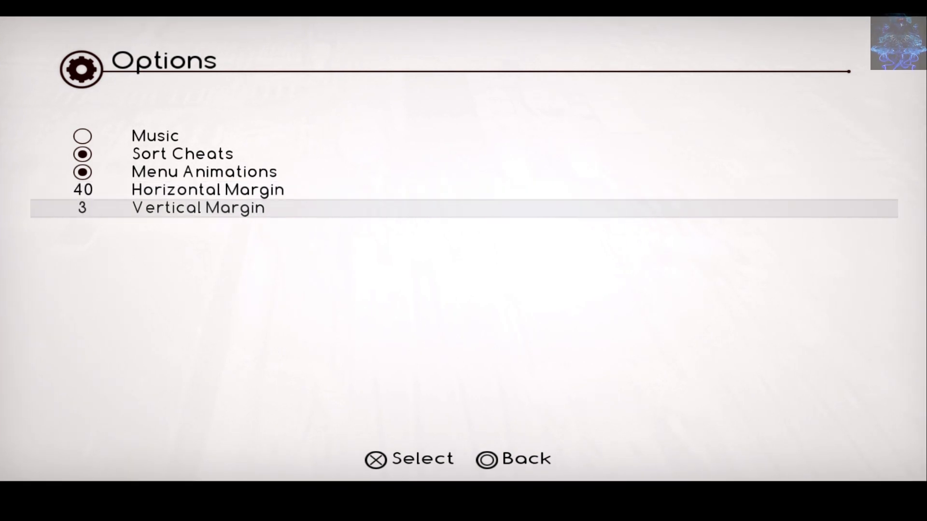
key(Right)
key(Right)
key(Right)
key(Right)
key(Right)
key(Right)
key(Right)
key(Right)
key(Right)
key(Right)
key(Right)
key(Right)
key(Right)
key(Right)
key(Right)
key(Right)
key(Right)
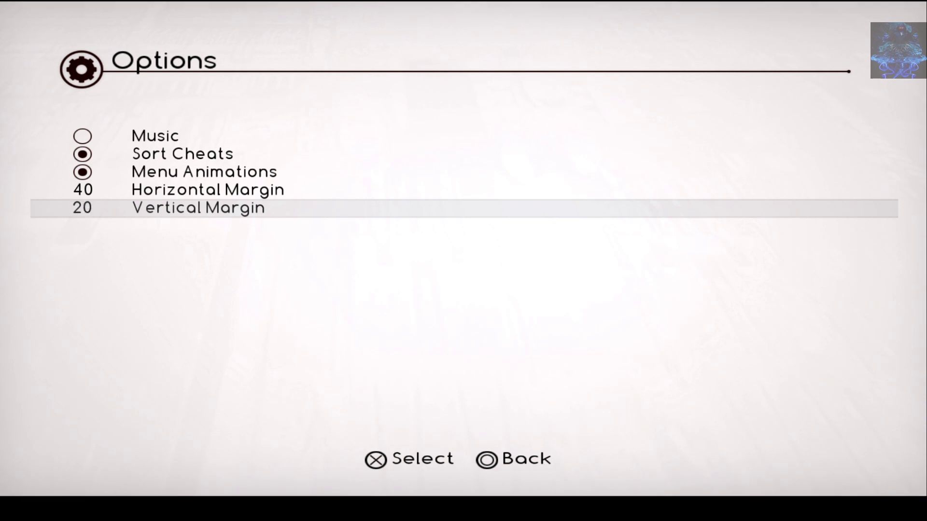
key(Right)
key(Right)
key(Right)
key(Right)
key(Right)
key(Right)
key(Right)
key(Right)
key(Right)
key(Right)
key(Right)
key(Right)
key(Right)
key(Right)
key(Right)
key(Right)
key(Right)
key(Right)
key(Right)
key(Right)
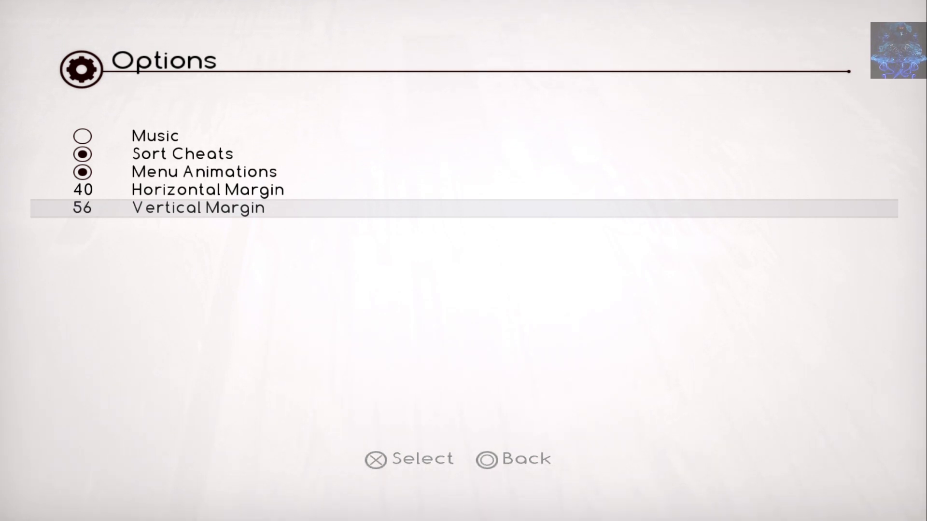
key(Up)
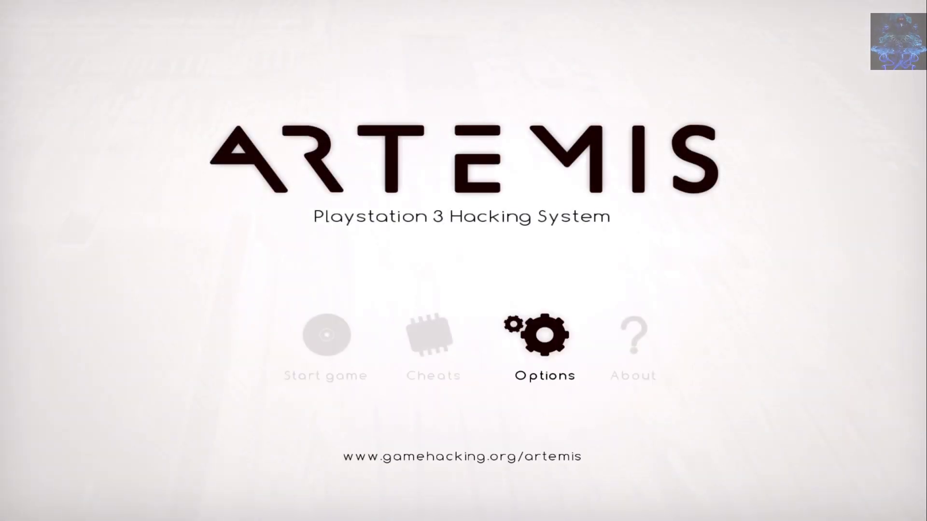
View the About page of Artemis.
key(Left)
key(Right)
key(Right)
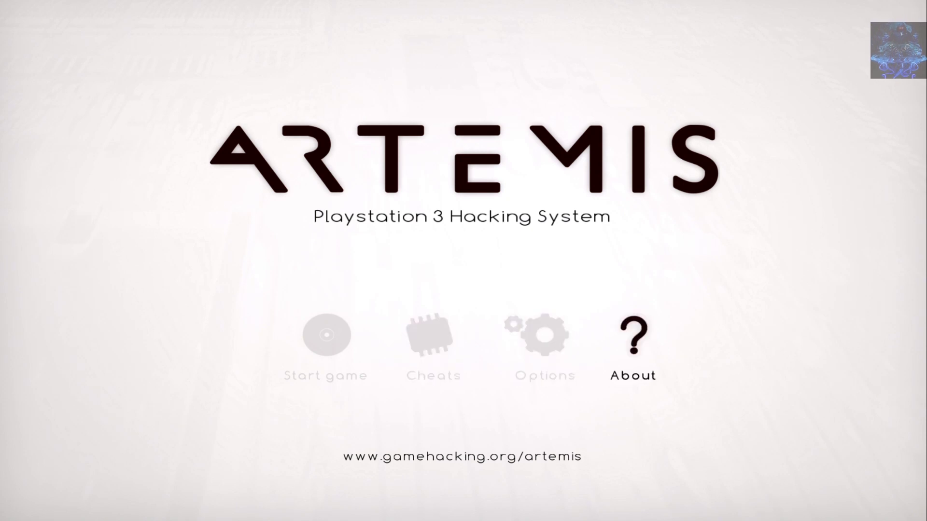
key(Return)
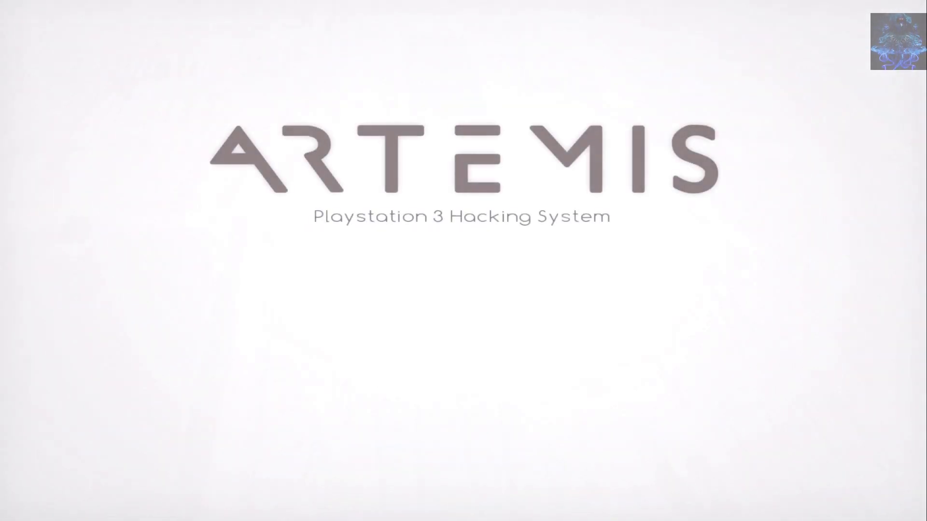
Open the Cheats user list from the Artemis main menu.
key(Left)
key(Left)
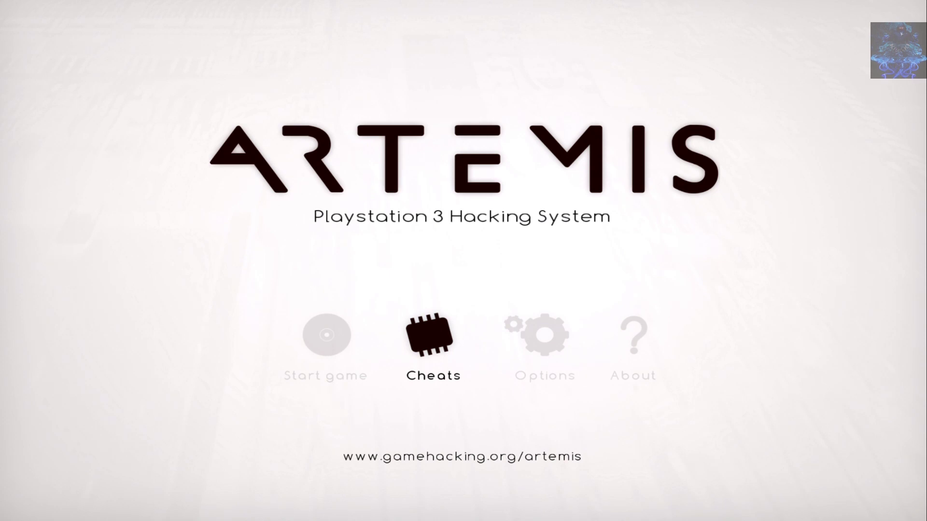
key(Return)
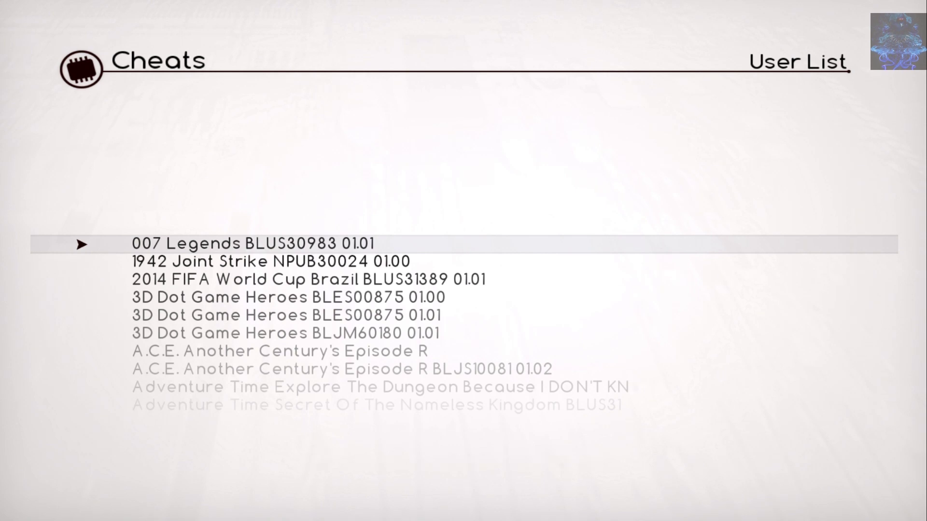
Browse down the Cheats user list from 007 Legends to the Atelier Totori The Adventurer Of Arland entries.
key(Down)
key(Down)
key(Down)
key(Down)
key(Down)
key(Down)
key(Down)
key(Down)
key(Down)
key(Down)
key(Down)
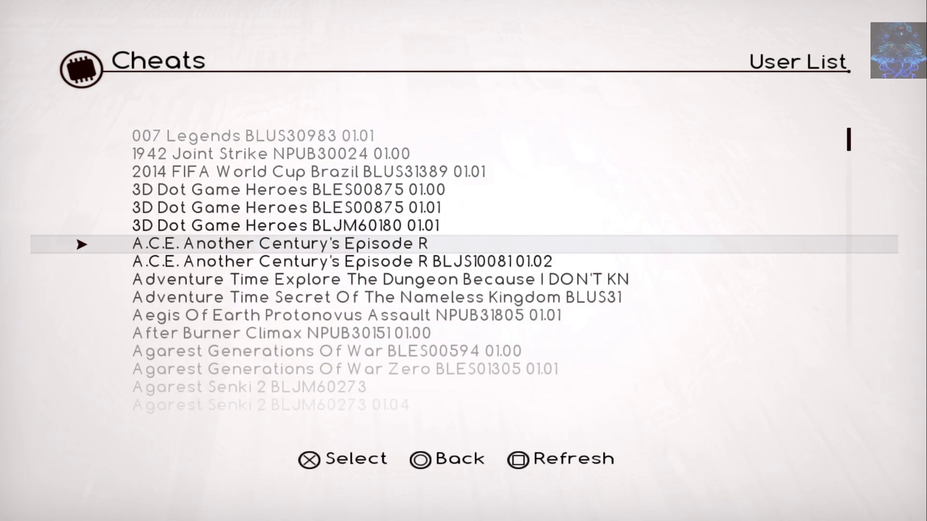
key(Down)
key(Down)
key(Down)
key(Down)
key(Down)
key(Down)
key(Down)
key(Down)
key(Down)
key(Down)
key(Down)
key(Down)
key(Down)
key(Down)
key(Down)
key(Down)
key(Down)
key(Down)
key(Down)
key(Down)
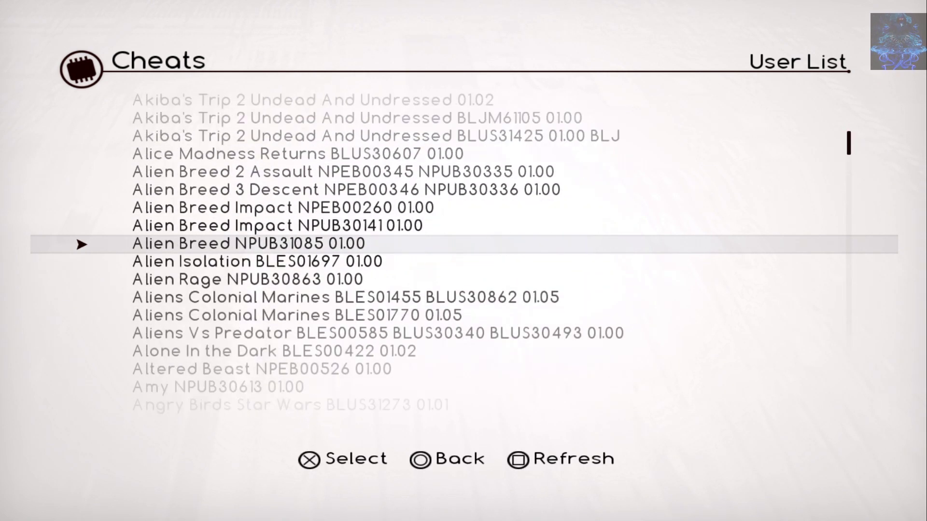
key(Down)
key(Down)
key(Down)
key(Down)
key(Down)
key(Down)
key(Down)
key(Down)
key(Down)
key(Down)
key(Down)
key(Down)
key(Down)
key(Down)
key(Down)
key(Down)
key(Down)
key(Down)
key(Down)
key(Down)
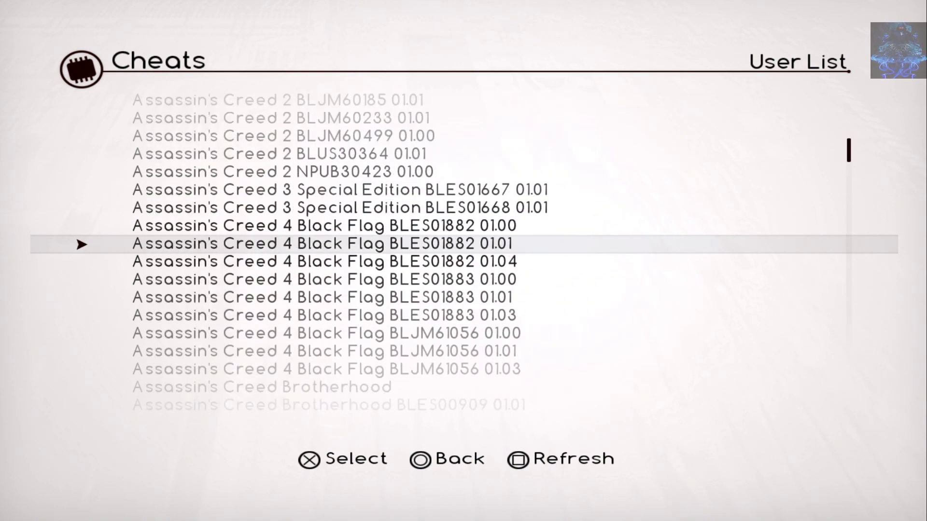
key(Down)
key(Down)
key(Down)
key(Down)
key(Down)
key(Down)
key(Down)
key(Down)
key(Down)
key(Down)
key(Down)
key(Down)
key(Down)
key(Down)
key(Down)
key(Down)
key(Down)
key(Down)
key(Down)
key(Down)
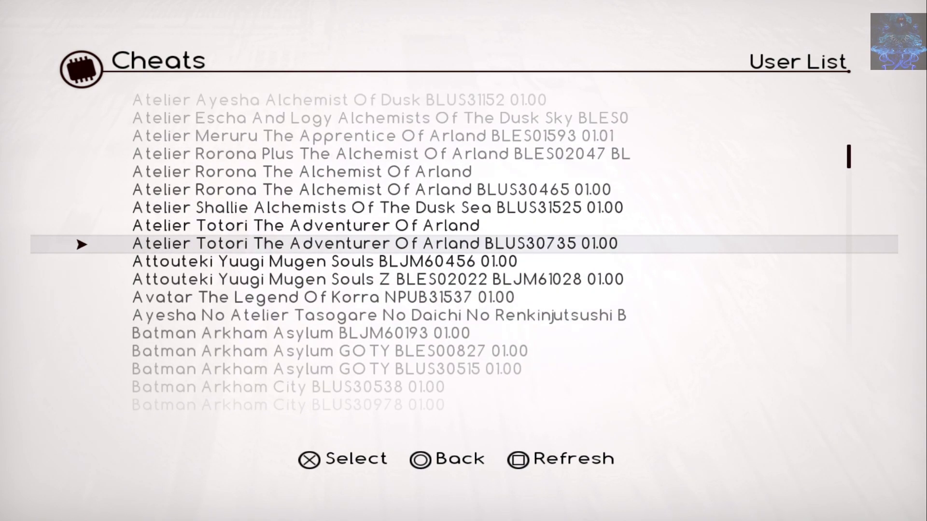
Browse back up the Cheats user list past its first entry and examine the Yakuza to ZX Zillions titles at its end.
key(Up)
key(Up)
key(Up)
key(Up)
key(Up)
key(Up)
key(Up)
key(Up)
key(Up)
key(Up)
key(Up)
key(Up)
key(Up)
key(Up)
key(Up)
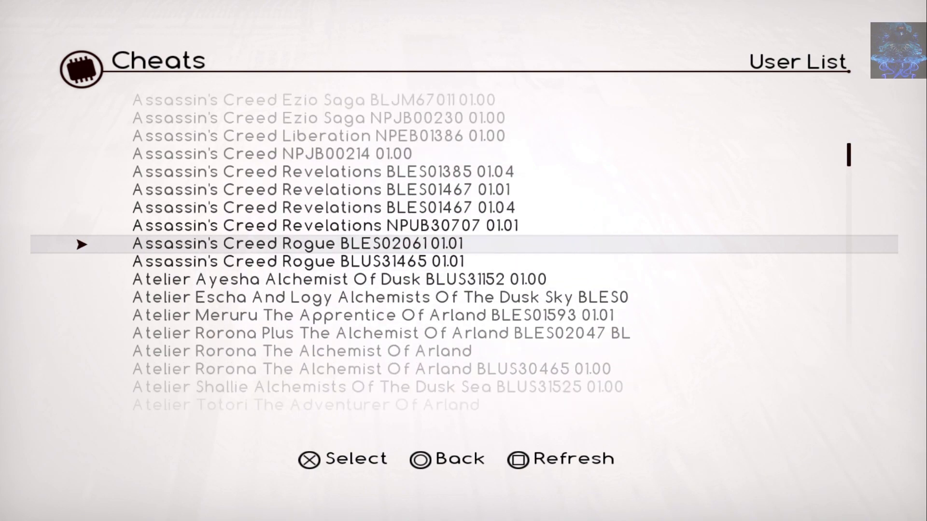
key(Up)
key(Up)
key(Up)
key(Up)
key(Up)
key(Up)
key(Up)
key(Up)
key(Up)
key(Up)
key(Up)
key(Up)
key(Up)
key(Up)
key(Up)
key(Up)
key(Up)
key(Up)
key(Up)
key(Up)
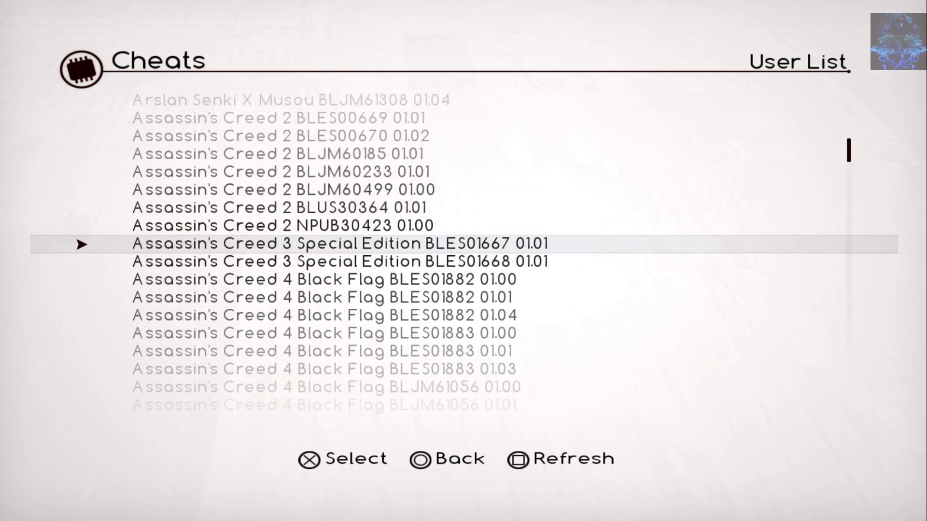
key(Up)
key(Up)
key(Up)
key(Up)
key(Up)
key(Up)
key(Up)
key(Up)
key(Up)
key(Up)
key(Up)
key(Up)
key(Up)
key(Up)
key(Up)
key(Up)
key(Up)
key(Up)
key(Up)
key(Up)
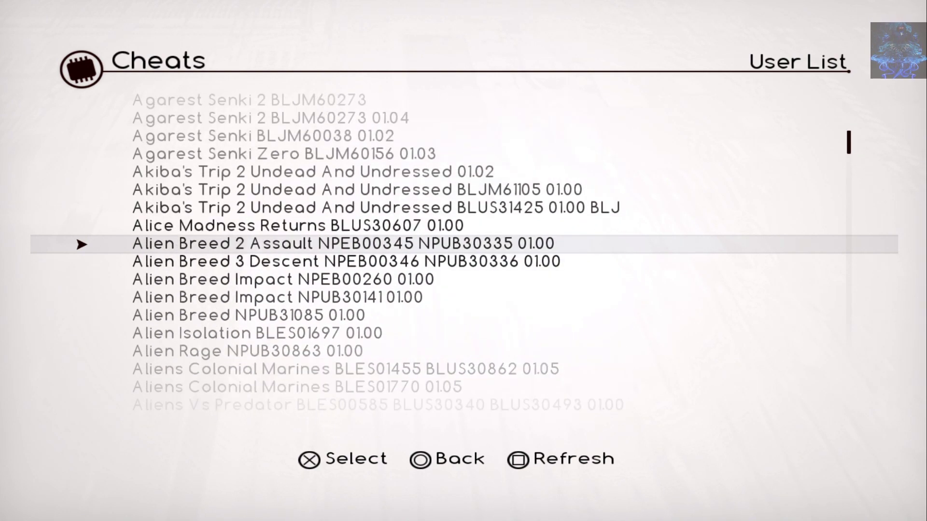
key(Up)
key(Up)
key(Up)
key(Up)
key(Up)
key(Up)
key(Up)
key(Up)
key(Up)
key(Up)
key(Up)
key(Up)
key(Up)
key(Up)
key(Up)
key(Up)
key(Up)
key(Up)
key(Up)
key(Down)
key(Down)
key(Down)
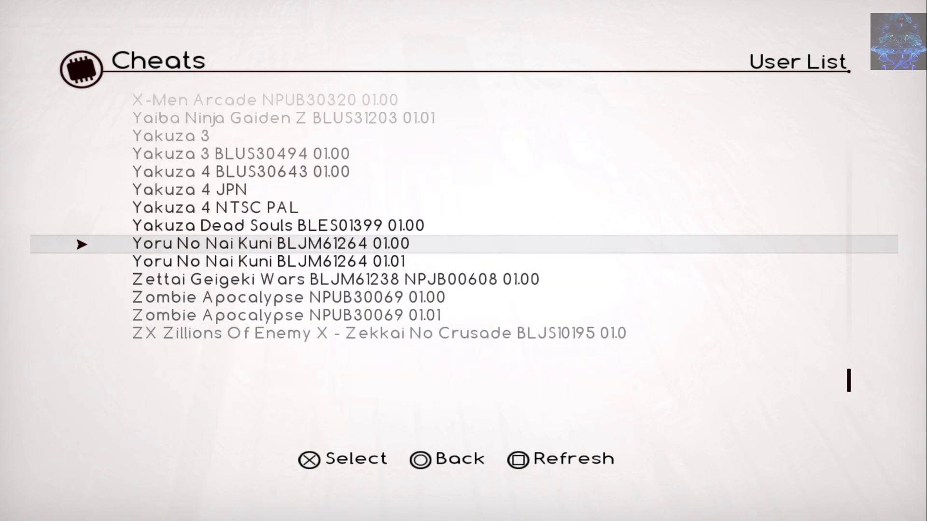
key(Down)
key(Down)
key(Down)
key(Down)
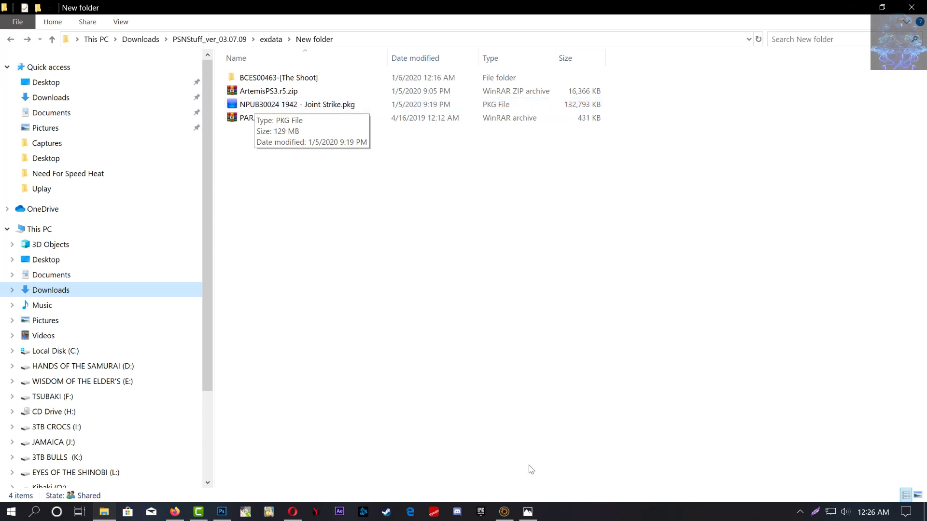
Switch to Screenshot_125.png in Photos, examine the 1942 Joint Strike entry's title ID and version up close, and put the picture away.
click(527, 511)
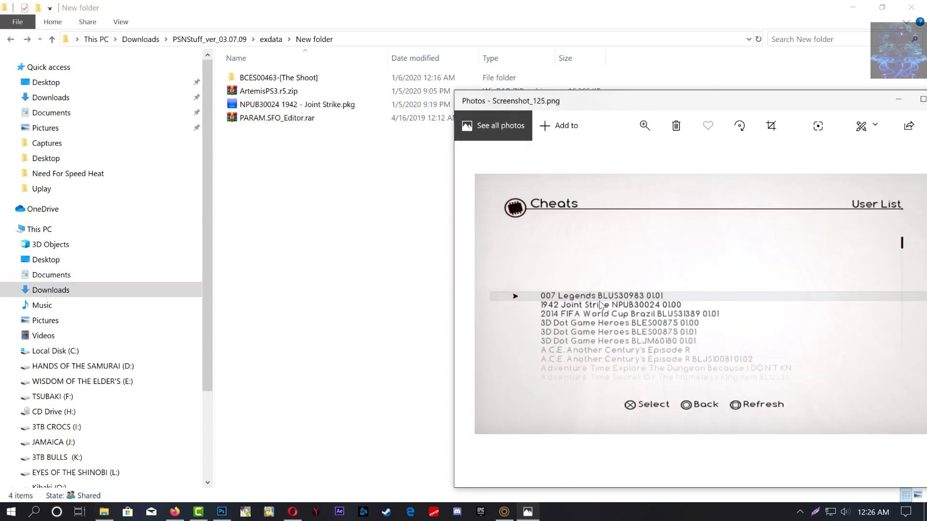
scroll(608, 304, up, 2)
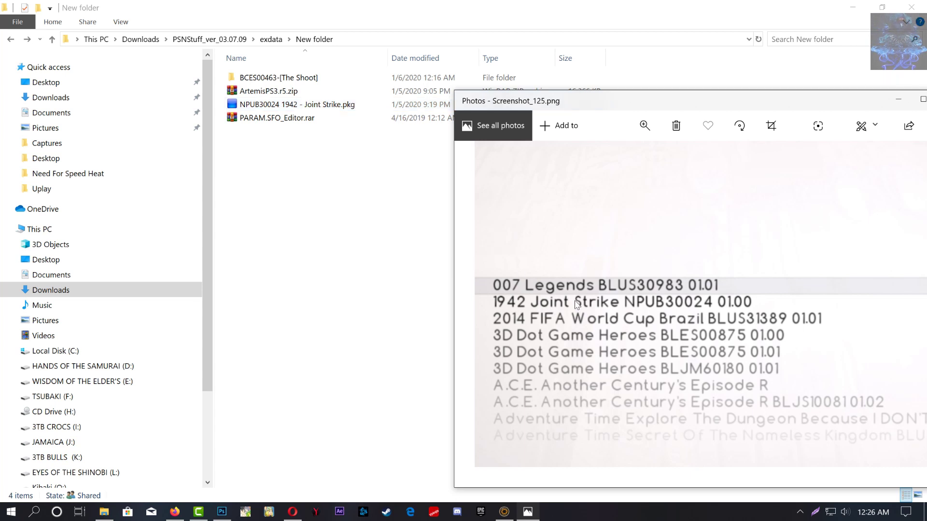
click(897, 100)
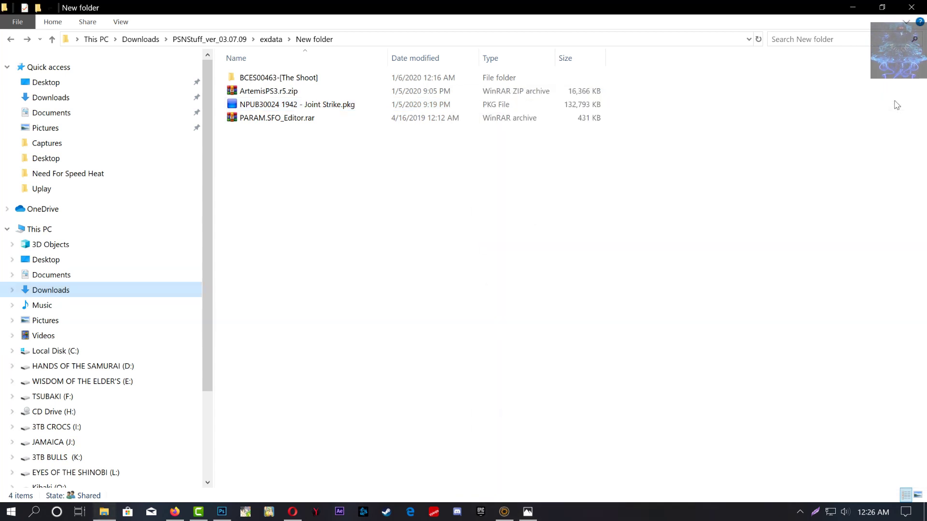
Look inside the BCES00463-[The Shoot] game folder and return to its parent folder.
mouse_move(272, 81)
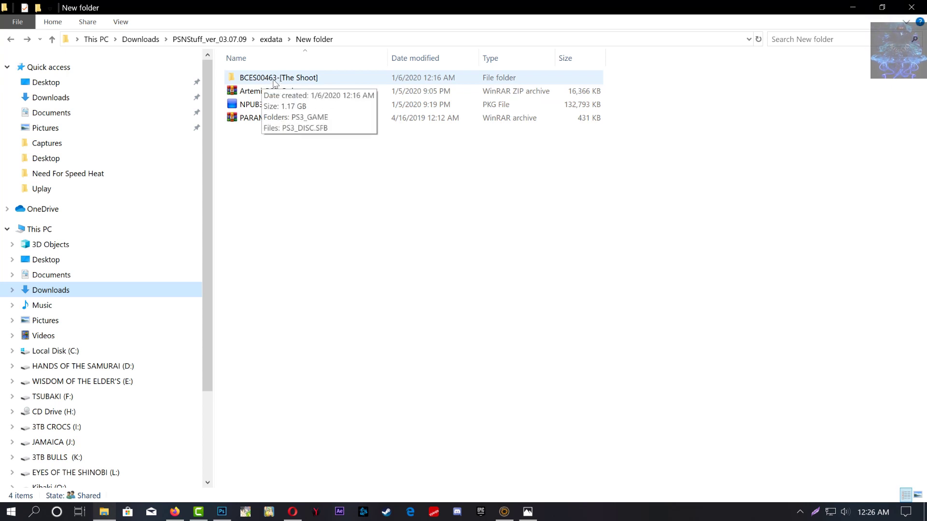
double_click(275, 81)
key(alt+Left)
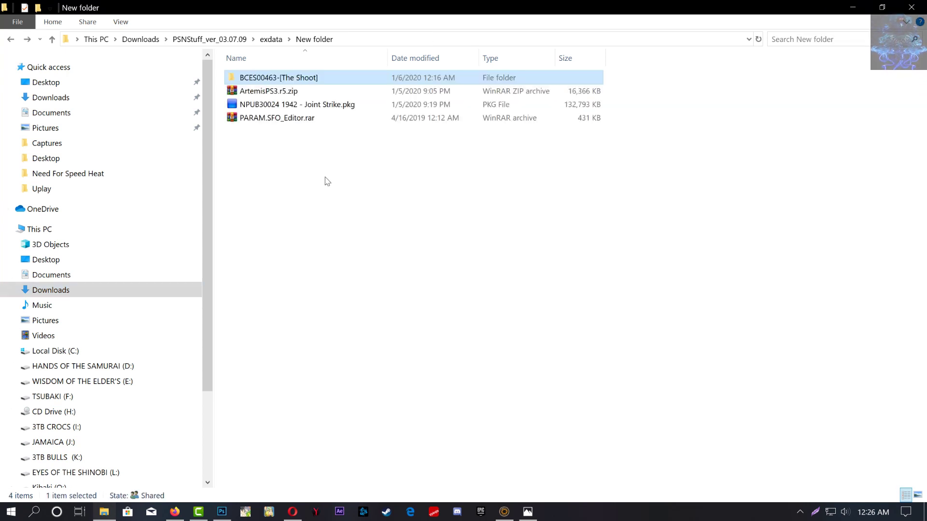
Rename the BCES00463-[The Shoot] folder to [The Shoot], look inside it and return to the parent folder.
right_click(259, 77)
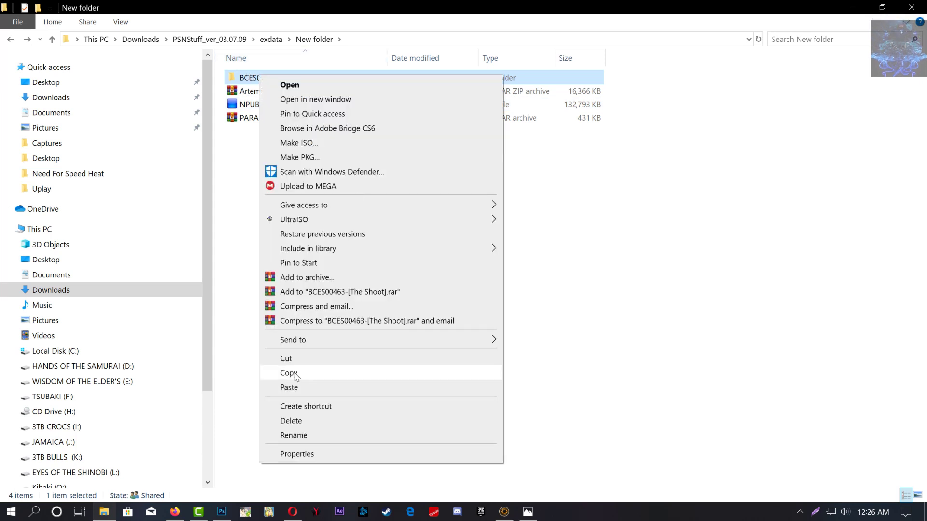
click(289, 436)
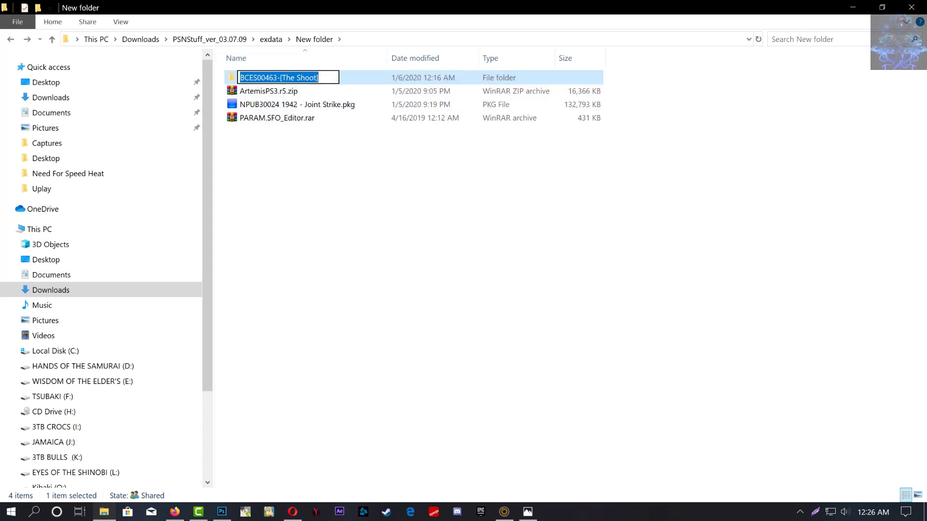
drag(279, 78, 240, 78)
key(Delete)
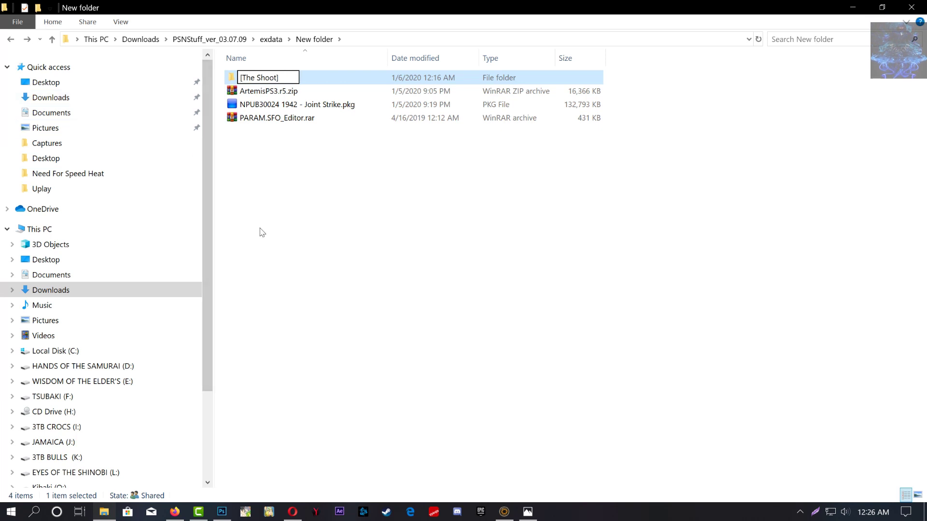
click(345, 243)
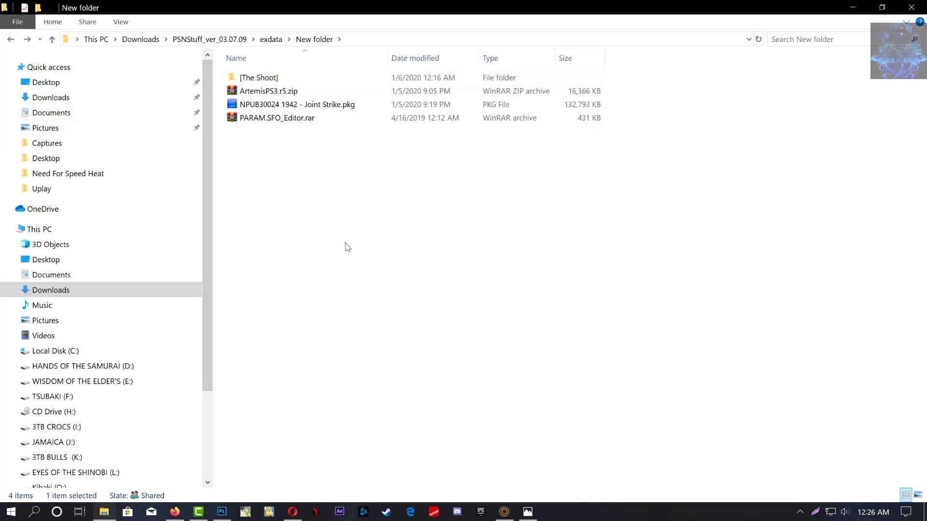
double_click(263, 81)
key(alt+Left)
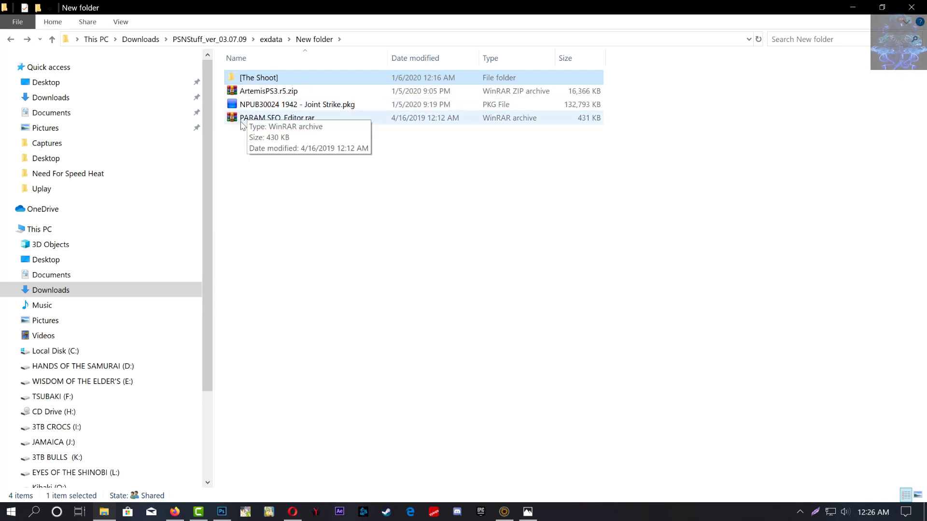
Look inside the PARAM.SFO_Editor.rar archive and extract its contents into the current folder.
right_click(292, 119)
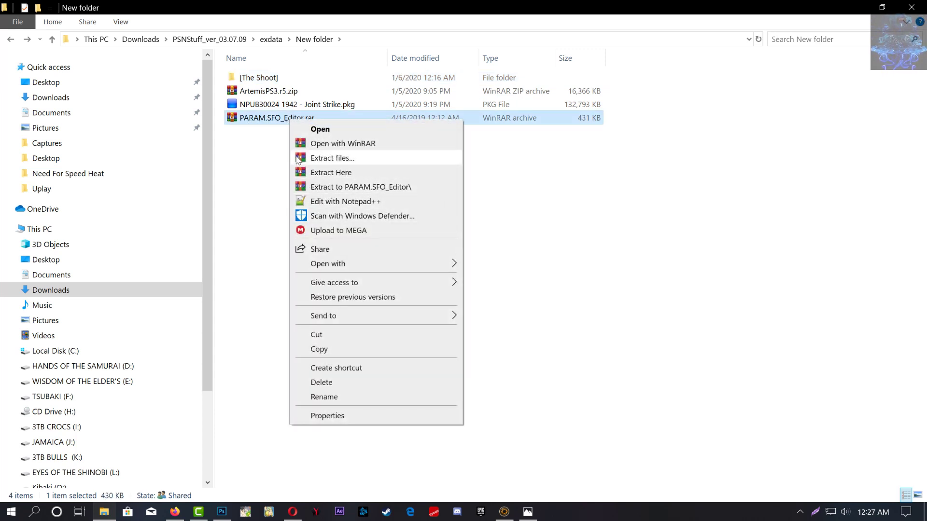
click(319, 129)
click(788, 88)
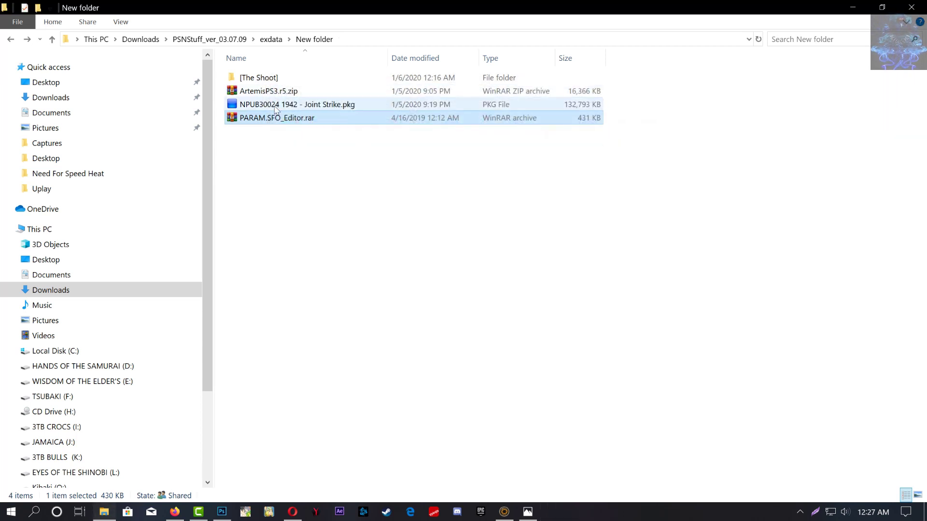
right_click(283, 119)
click(337, 172)
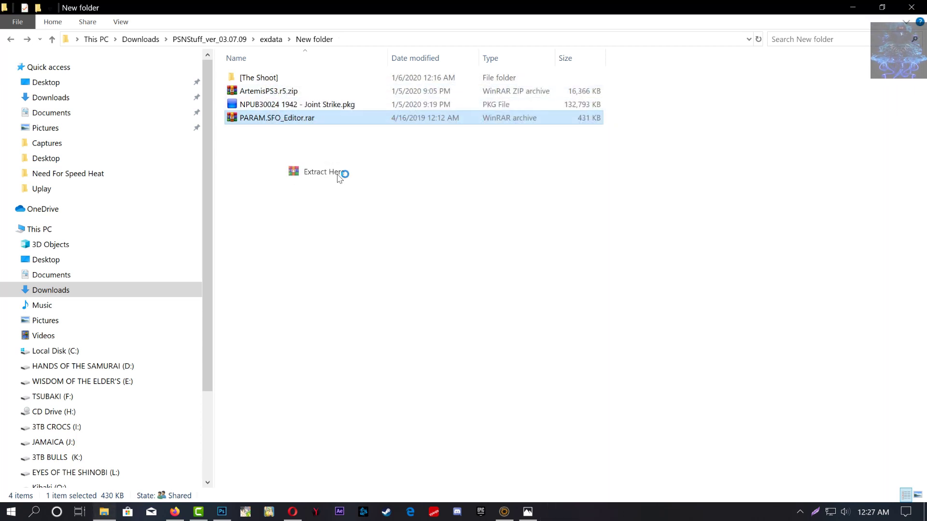
drag(281, 187, 433, 190)
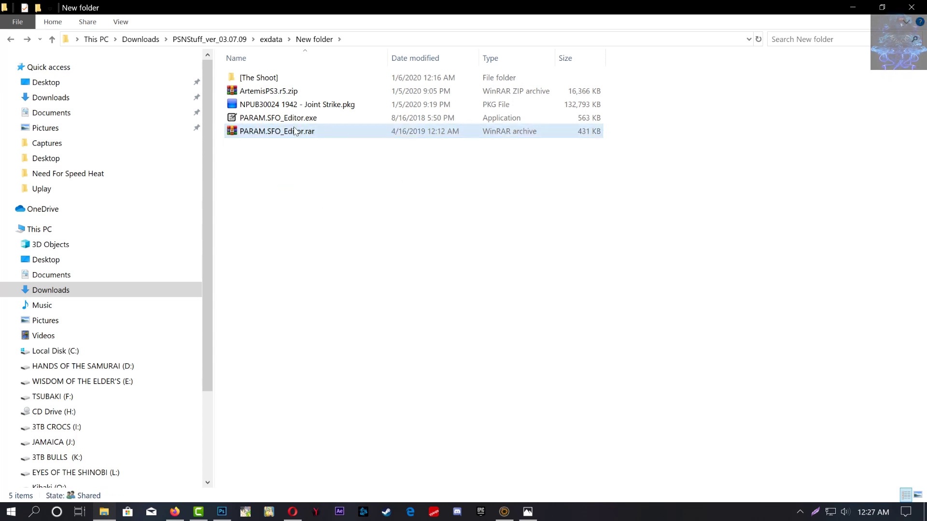
Run PARAM.SFO_Editor.exe with administrator permission and move its window clear of the file list.
right_click(282, 120)
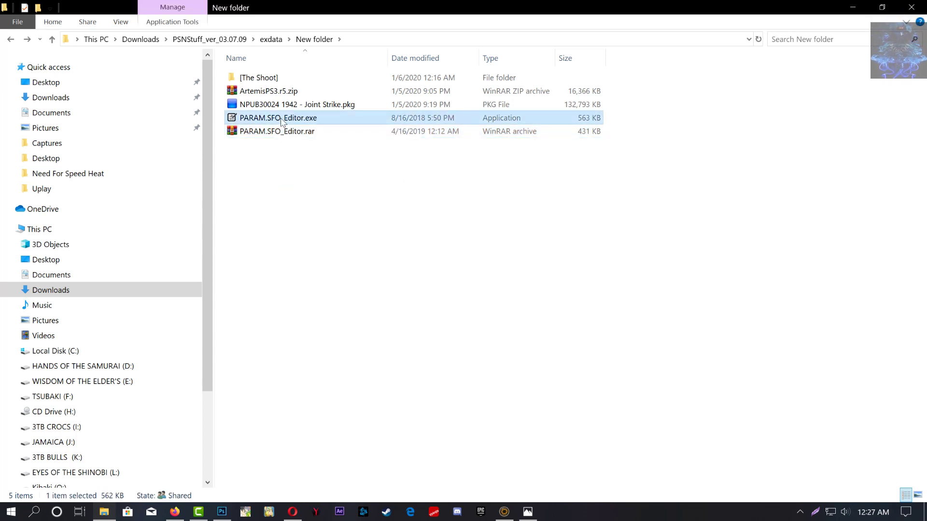
click(312, 142)
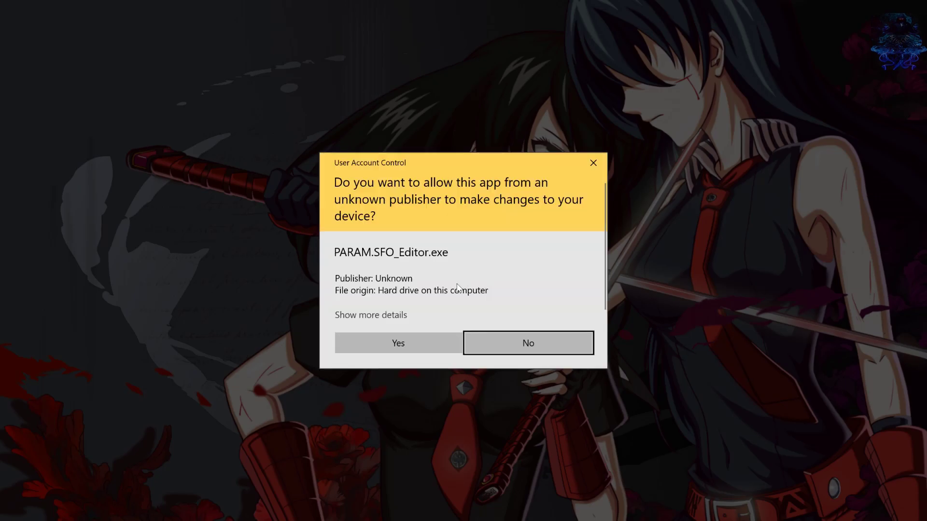
click(412, 339)
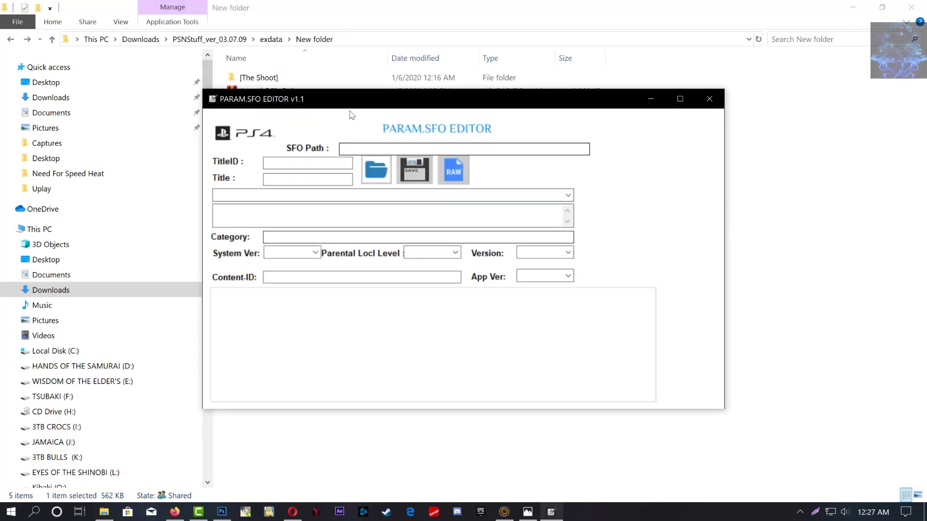
drag(348, 108, 467, 156)
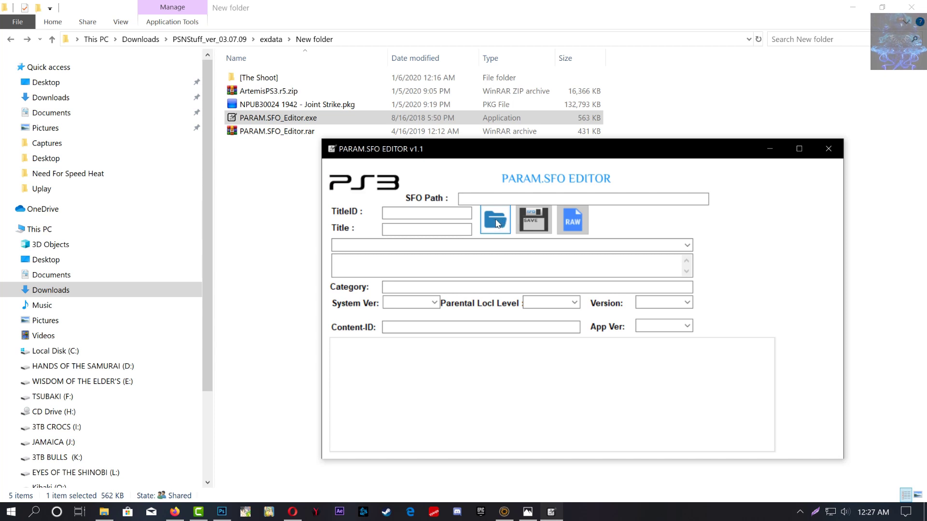
Load PARAM.SFO from the PS3_GAME folder inside [The Shoot] in Downloads into the PARAM.SFO Editor.
click(495, 224)
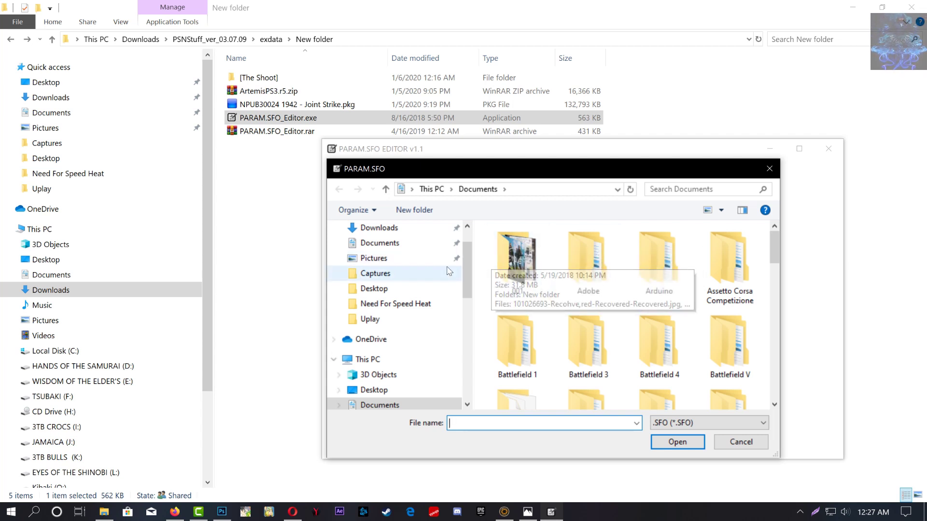
click(381, 228)
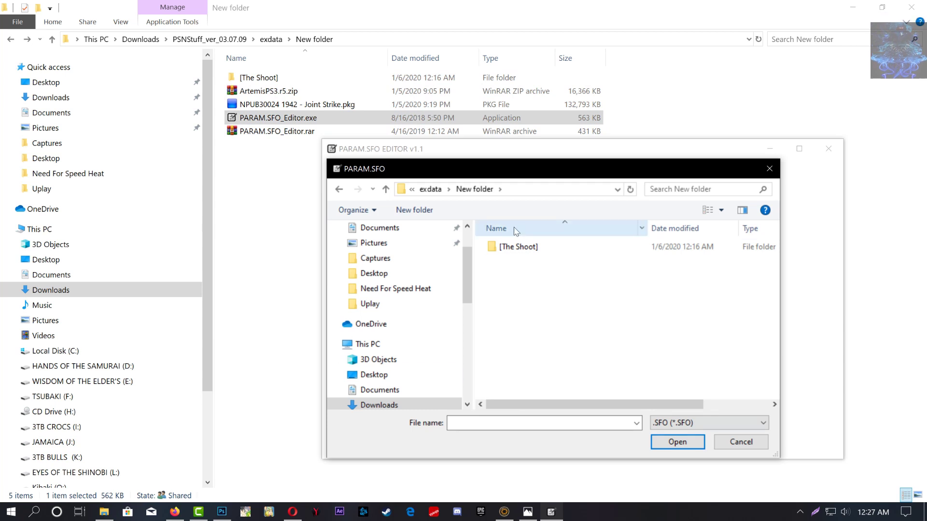
double_click(521, 251)
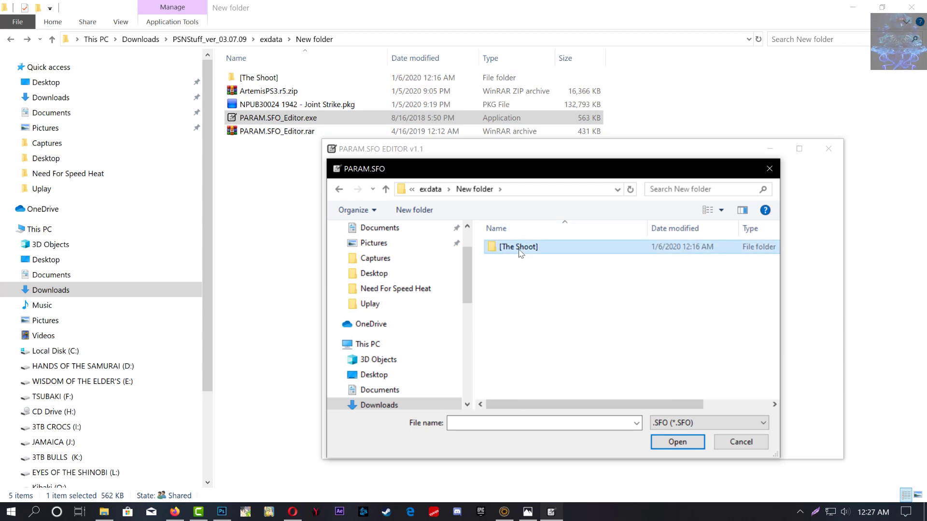
double_click(519, 251)
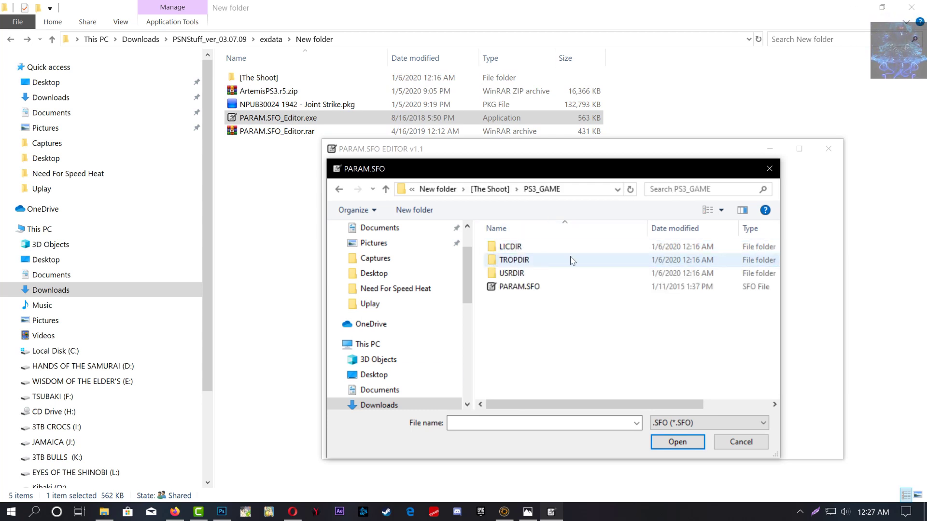
click(506, 288)
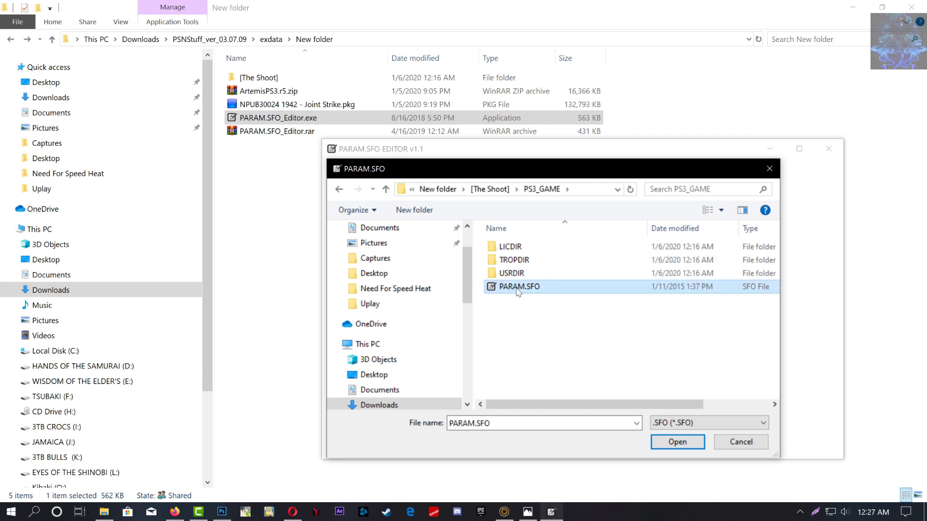
click(670, 442)
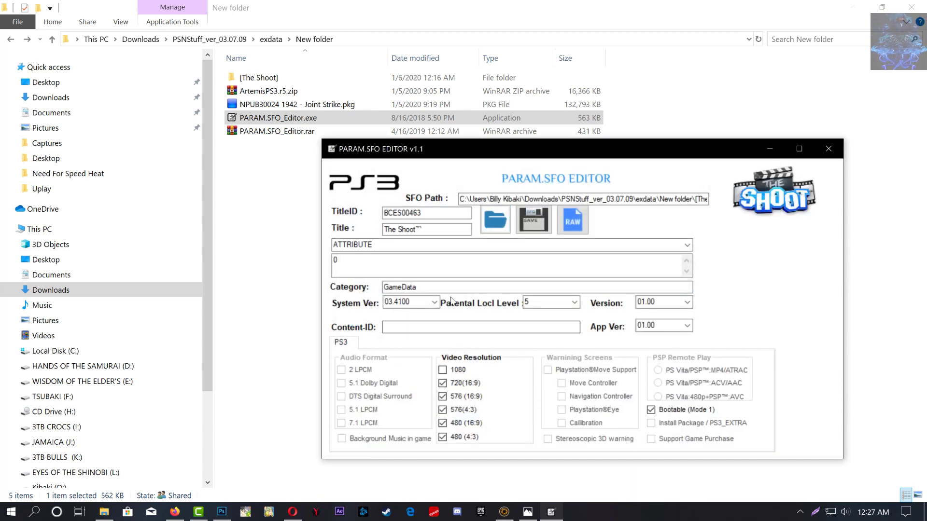
Copy the game's full TitleID from the loaded PARAM.SFO data.
key(Tab)
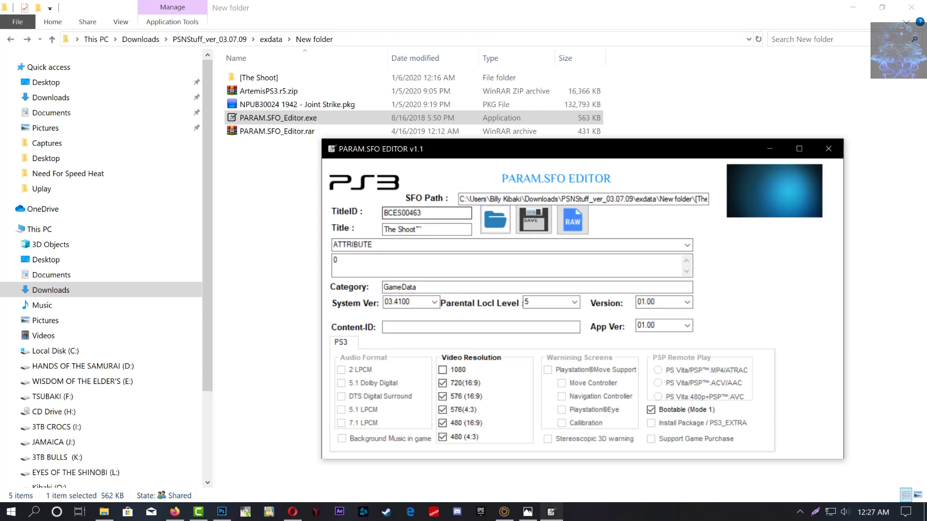
key(Tab)
key(shift+Tab)
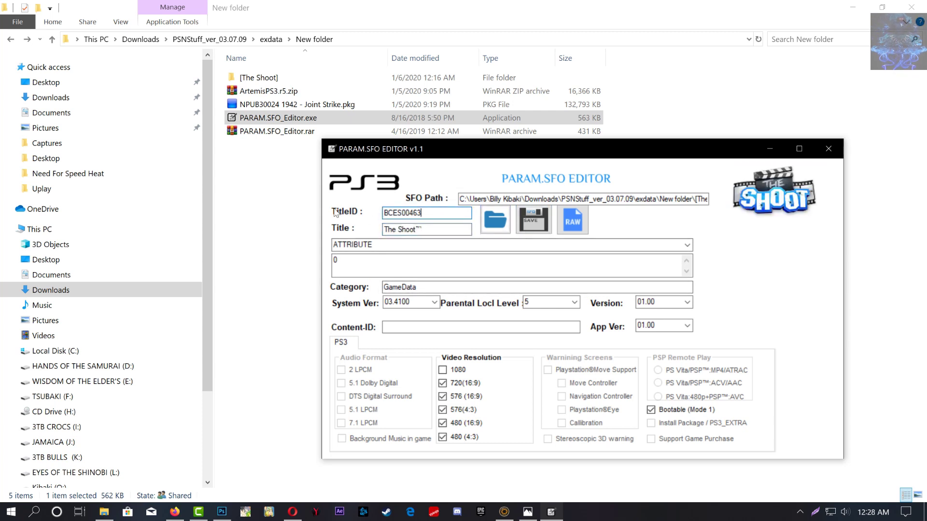
drag(421, 212, 384, 213)
right_click(392, 213)
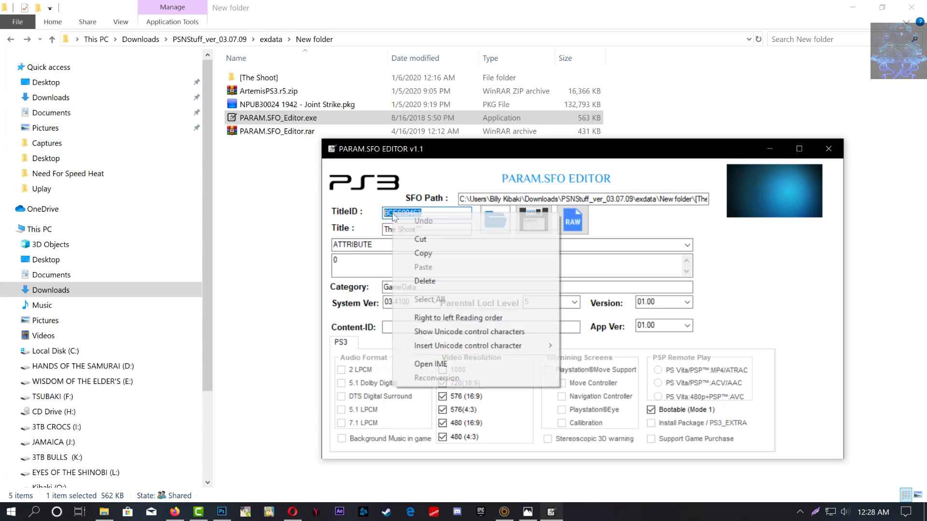
click(422, 256)
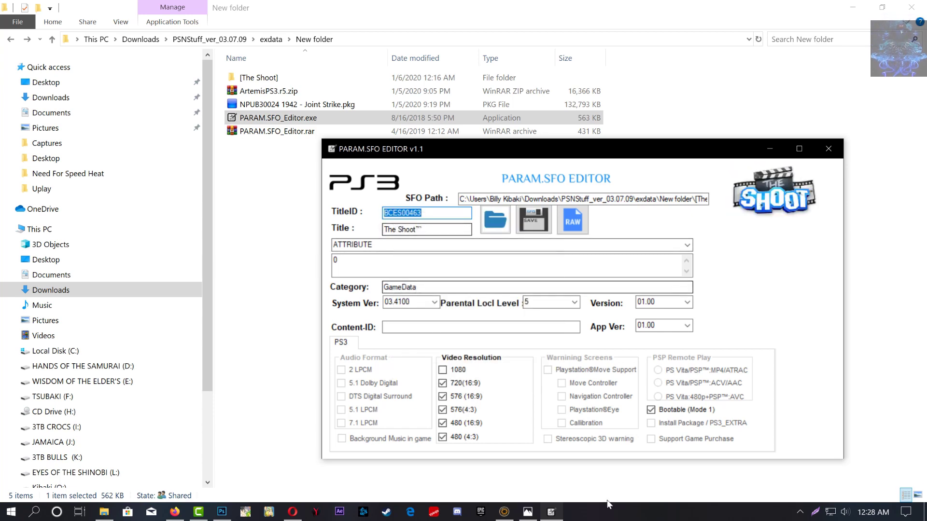
Check the cheat list in Screenshot_125.png in Photos, and copy the full TitleID from the PARAM.SFO Editor again.
click(528, 511)
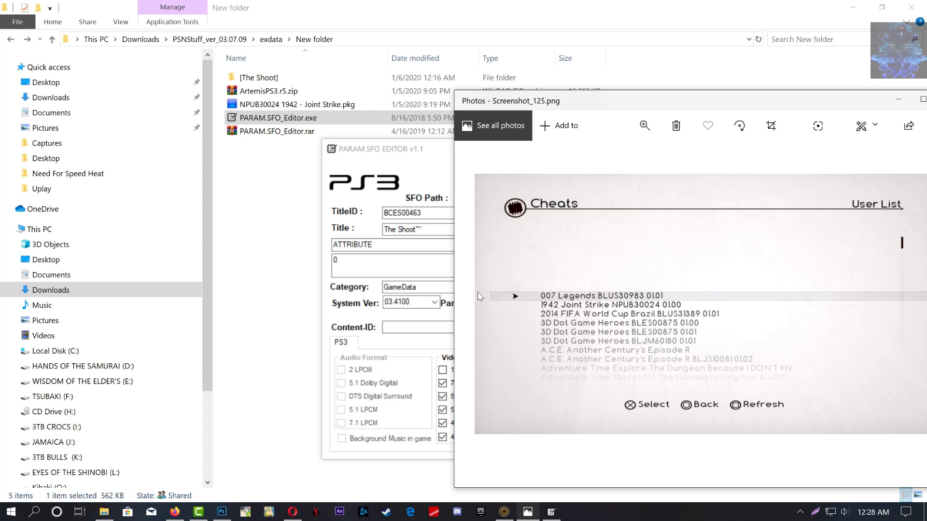
click(415, 314)
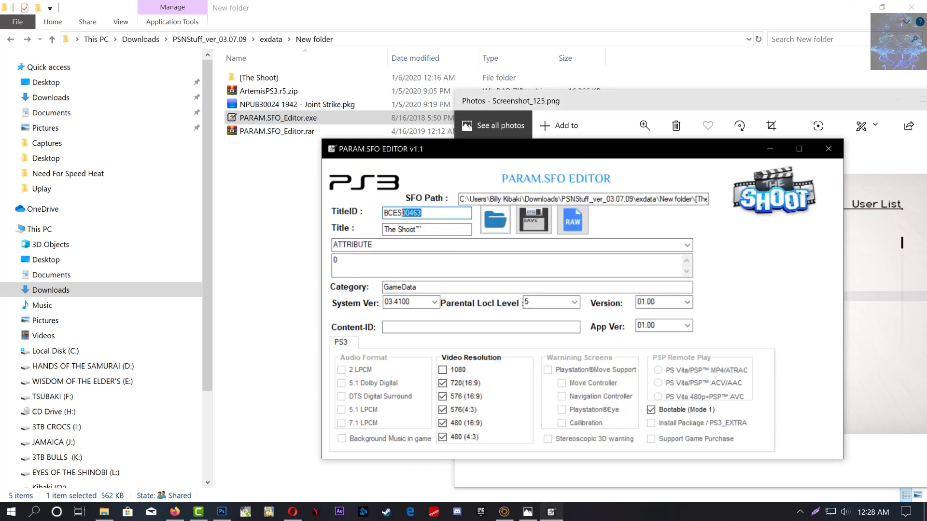
right_click(403, 213)
click(424, 256)
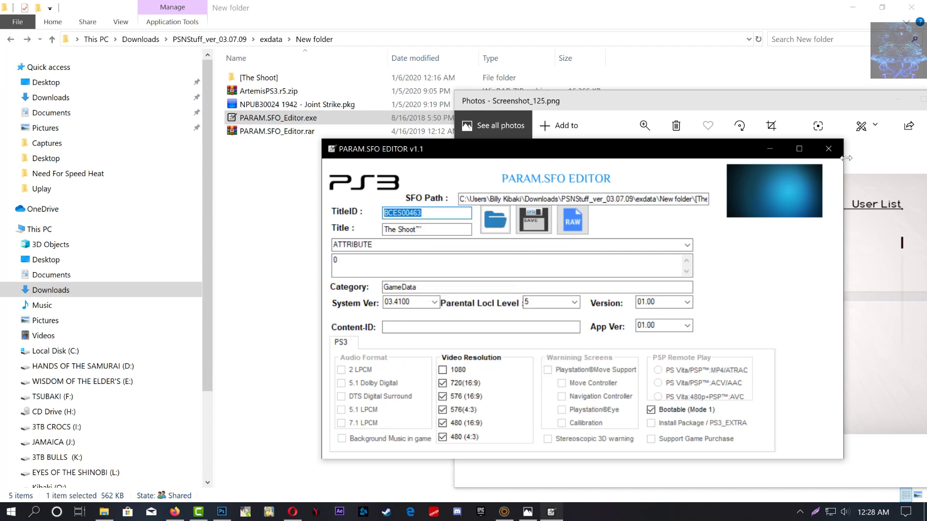
Close the PARAM.SFO Editor and the Photos window showing Screenshot_125.png.
click(828, 149)
drag(845, 101, 772, 100)
click(874, 99)
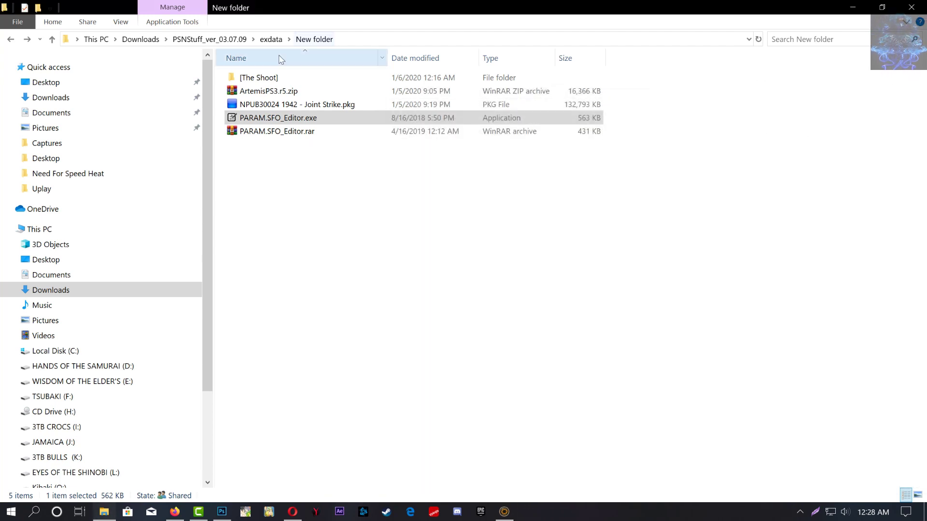
Rename the [The Shoot] folder to "[The Shoot]- BCES00463" by appending the copied title ID.
right_click(264, 78)
click(300, 423)
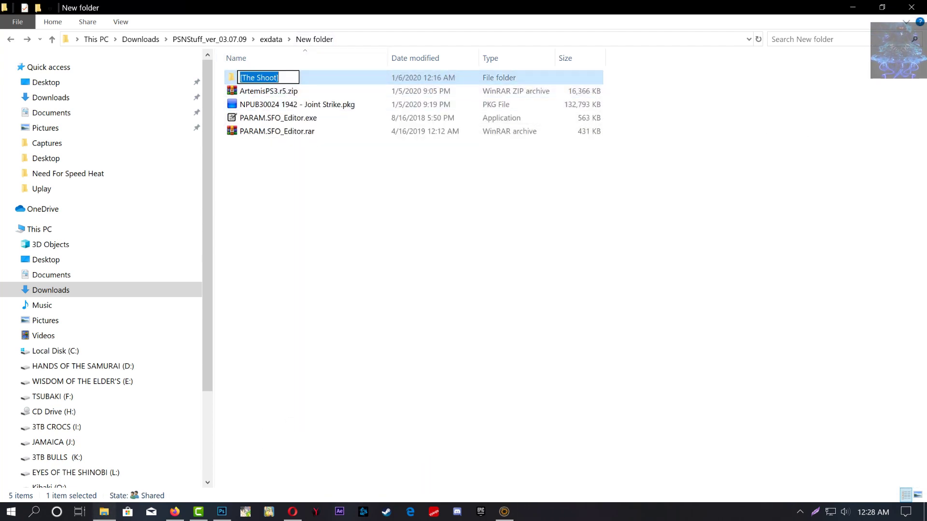
key(End)
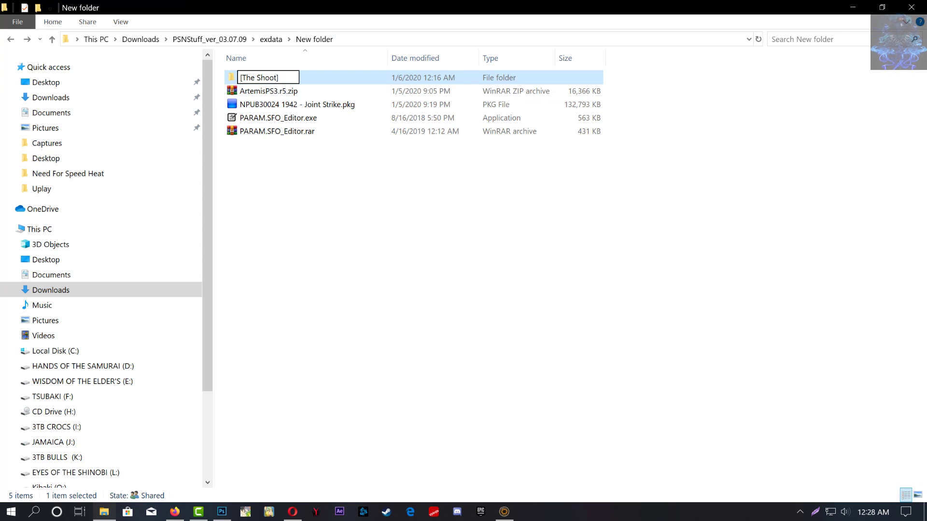
text(-)
key(ctrl+v)
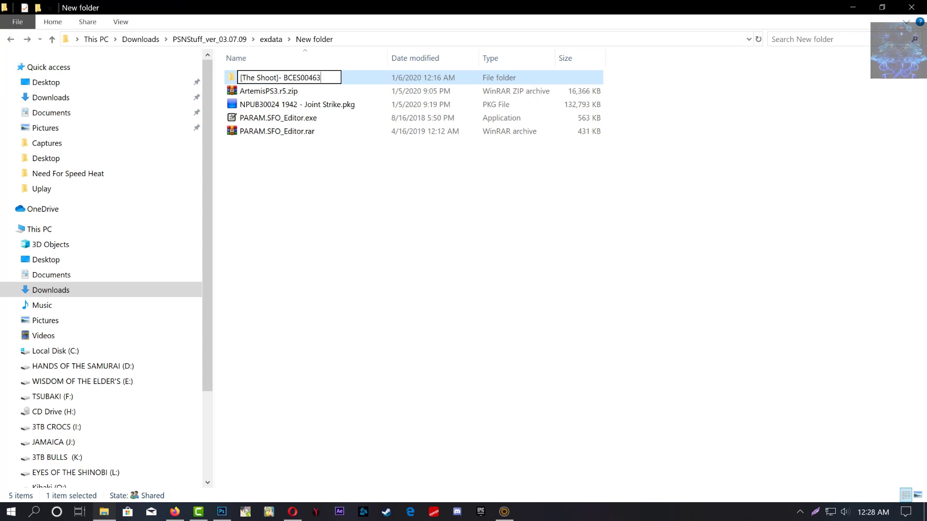
key(Return)
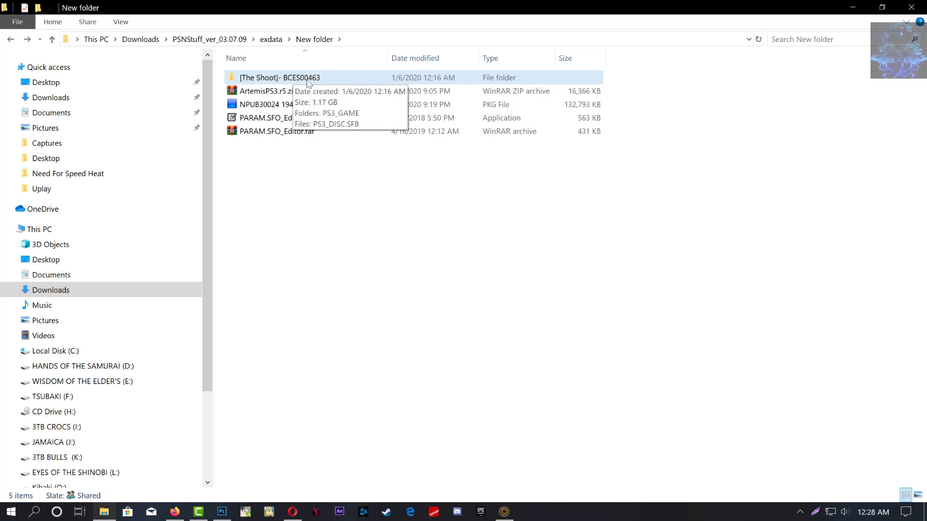
click(415, 174)
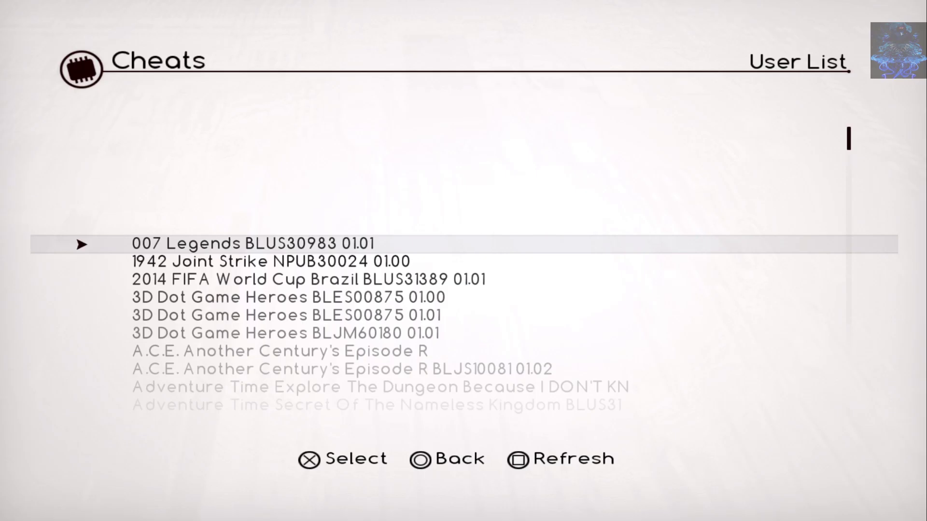
Browse the first entries of the Cheats user list, covering 1942 Joint Strike NPUB30024 and 2014 FIFA World Cup Brazil BLUS31389.
key(Down)
key(Down)
key(Up)
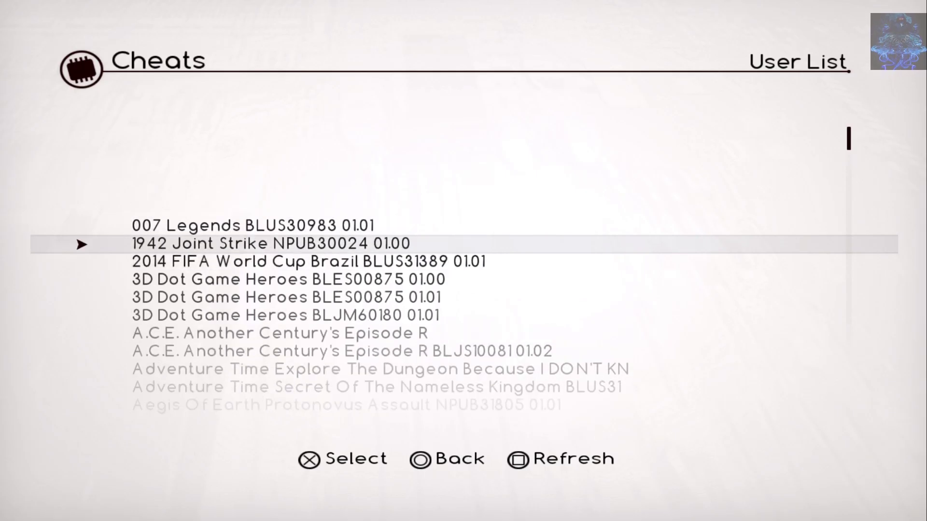
key(Return)
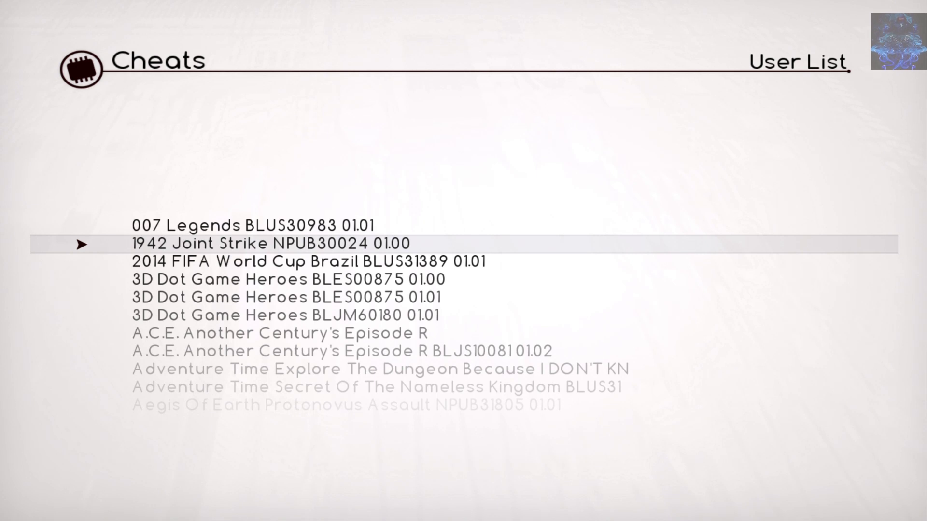
key(Down)
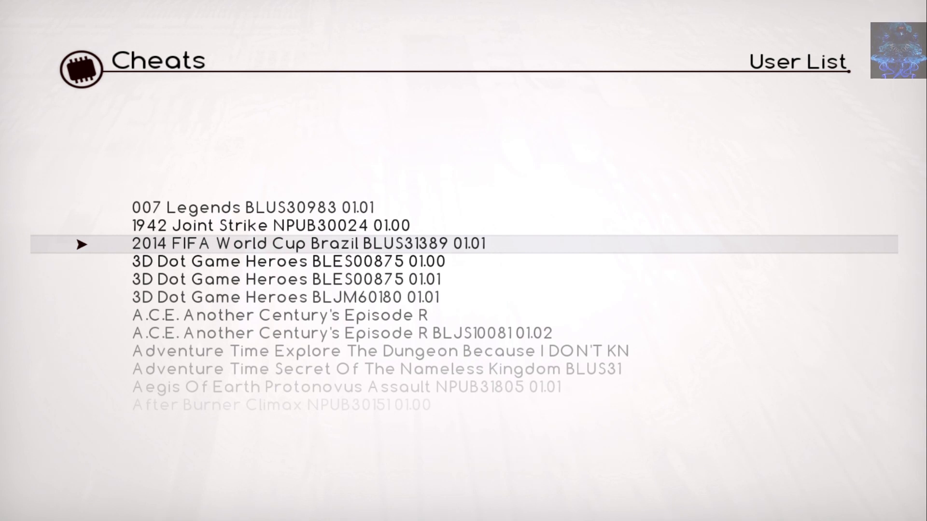
Open the cheats for 1942 Joint Strike NPUB30024 01.00 from the user list.
key(Up)
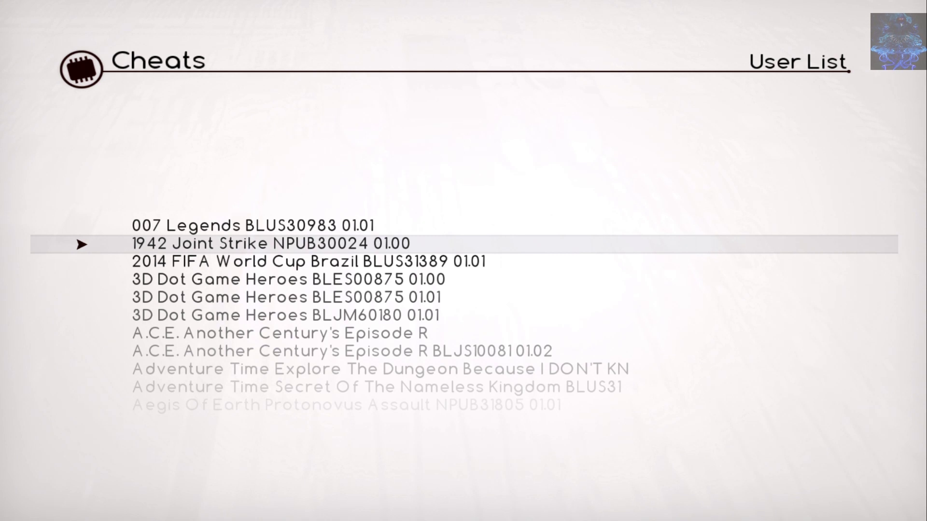
key(Down)
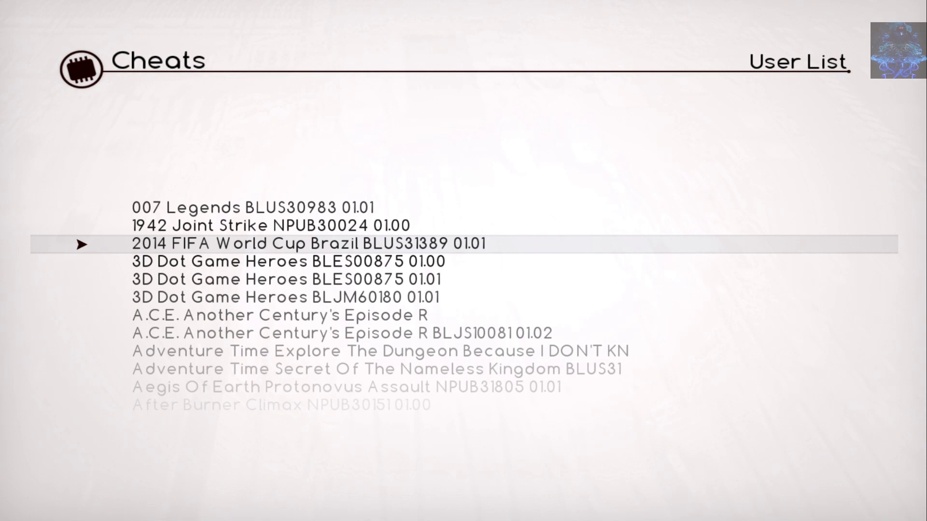
key(Down)
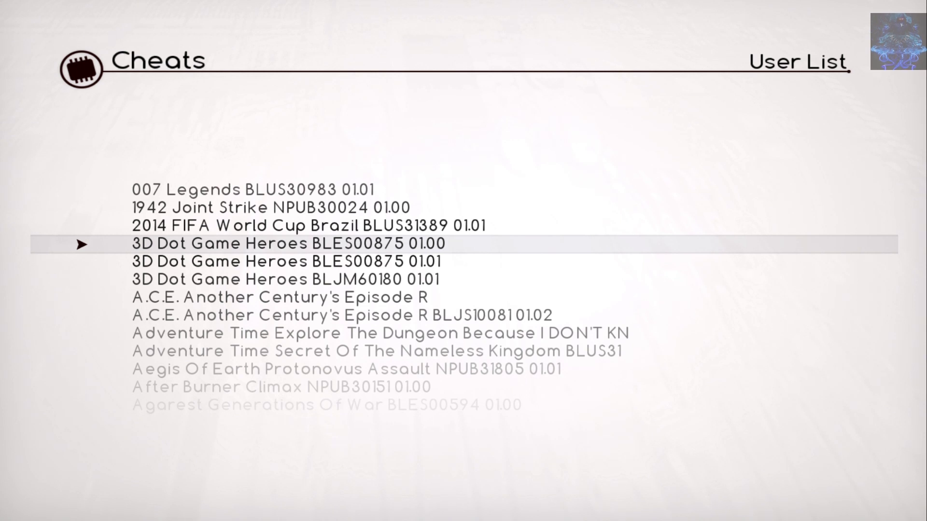
key(Up)
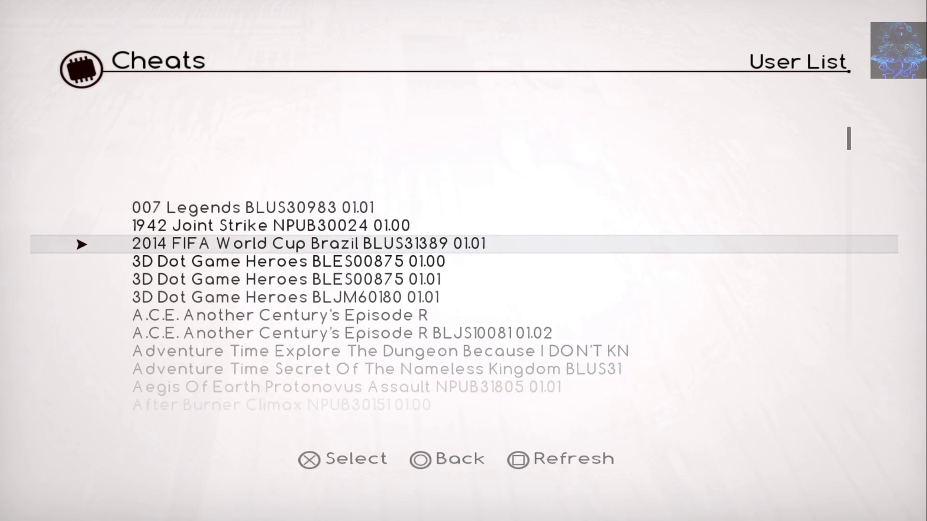
key(Up)
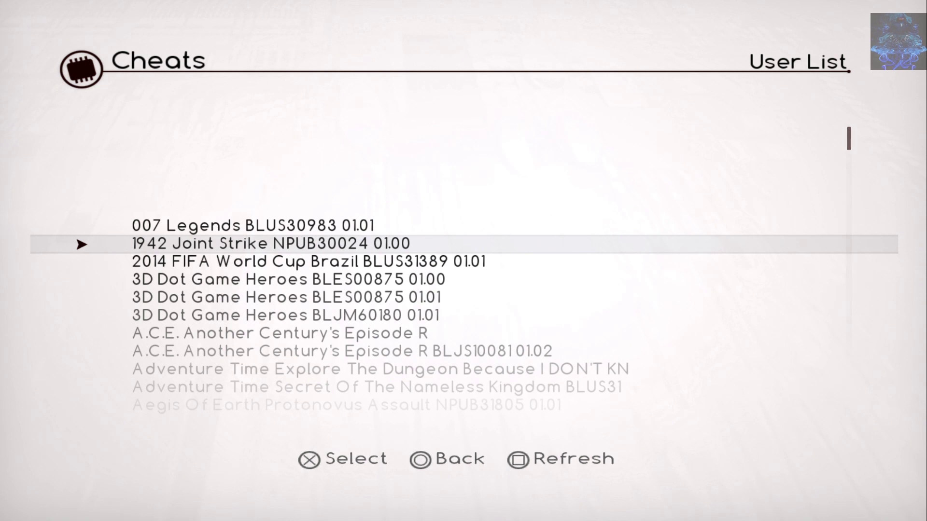
key(Return)
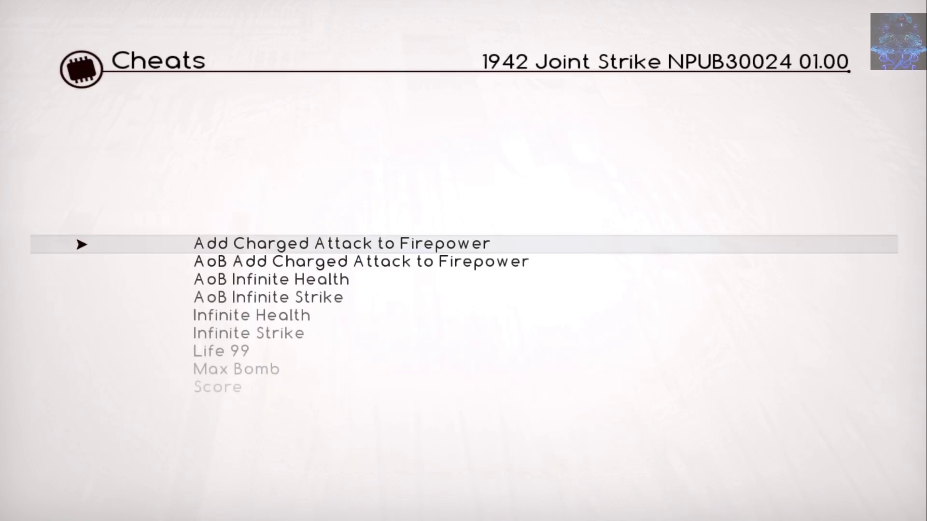
Look through the cheats available for 1942 Joint Strike, from Add Charged Attack to Firepower down to Max Bomb.
key(Down)
key(Down)
key(Down)
key(Down)
key(Down)
key(Down)
key(Down)
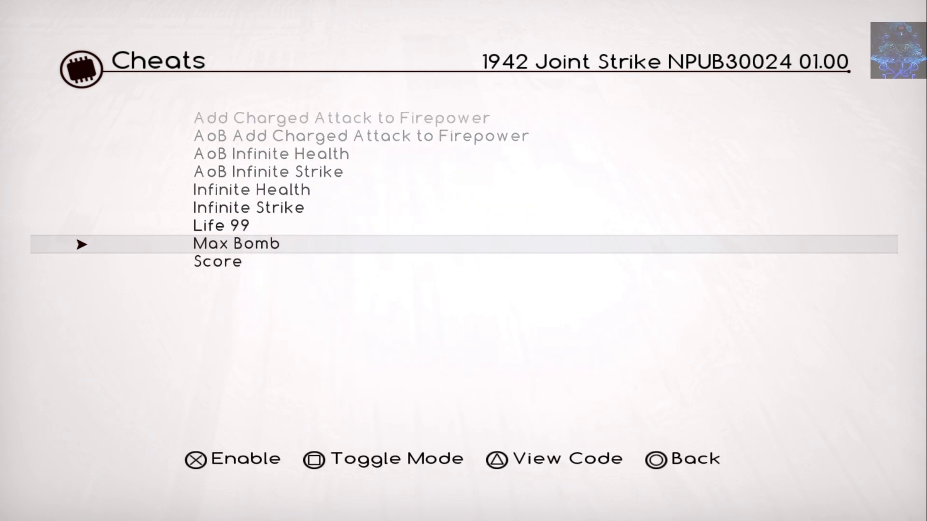
Return to the first cheat, Add Charged Attack to Firepower, and enable it in once mode.
key(Up)
key(Up)
key(Up)
key(Up)
key(Up)
key(Up)
key(Up)
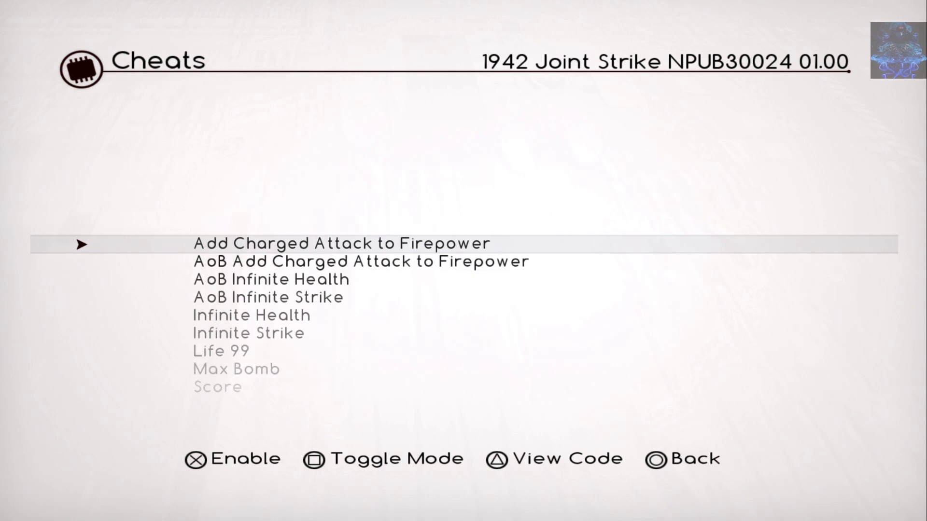
key(Return)
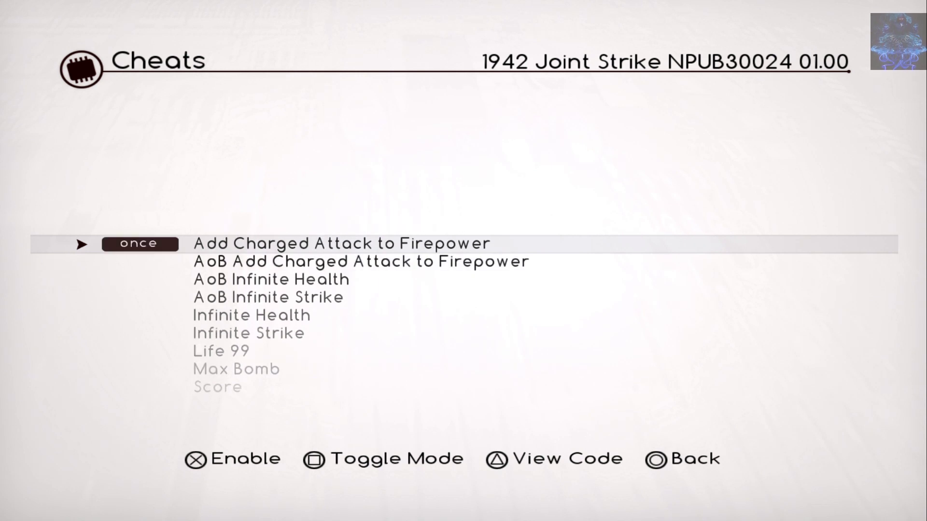